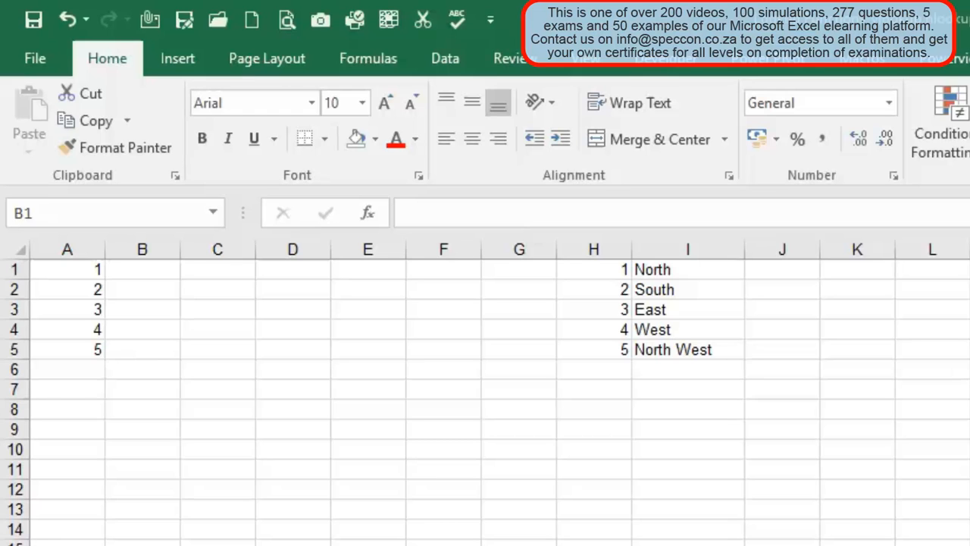
click(161, 273)
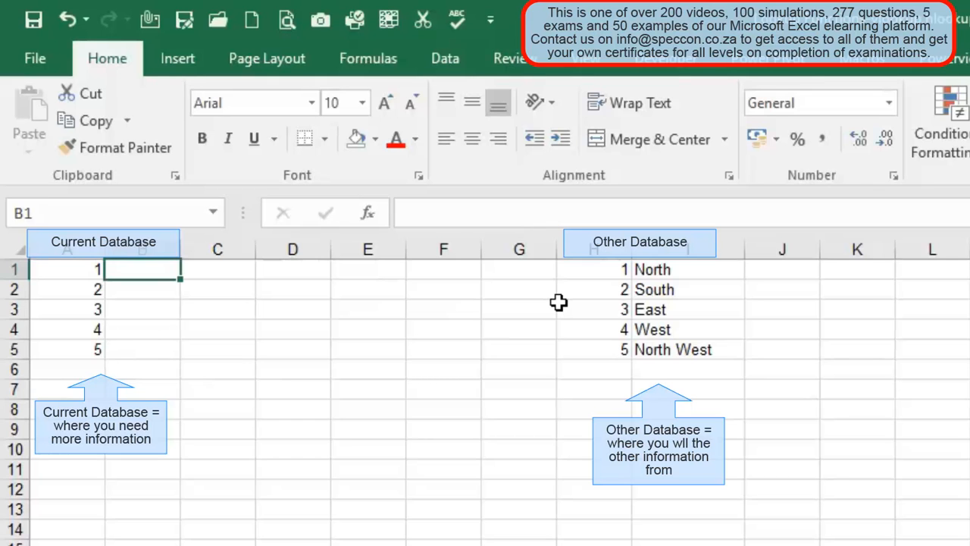
click(80, 268)
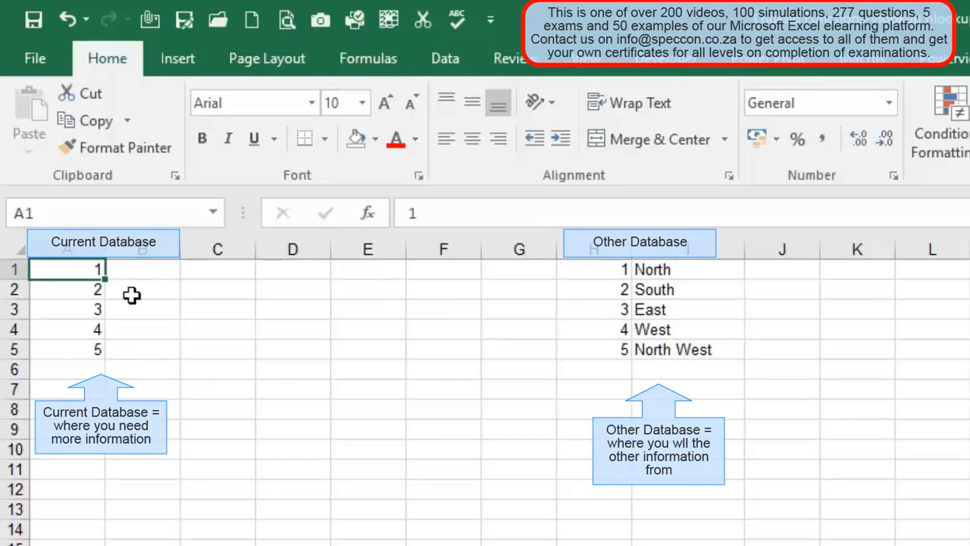
click(626, 269)
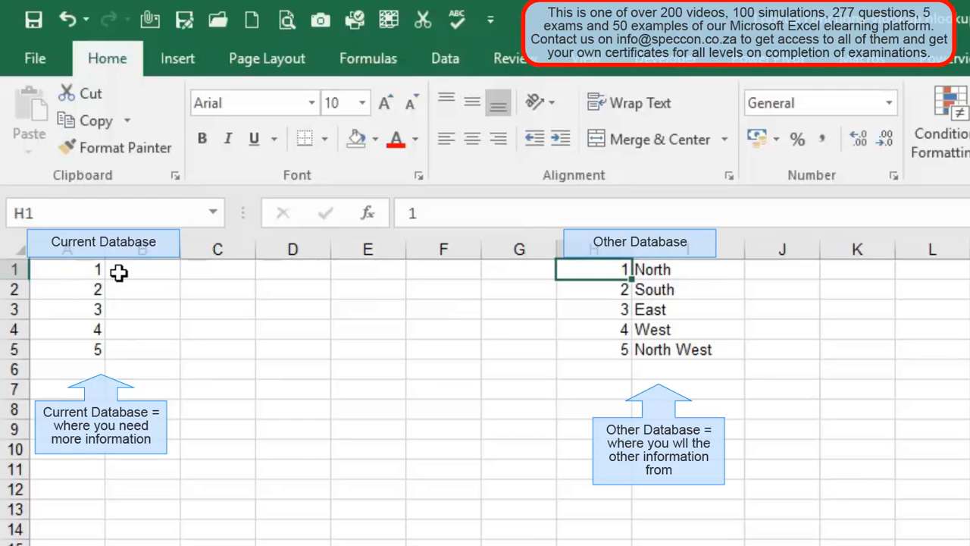
click(72, 272)
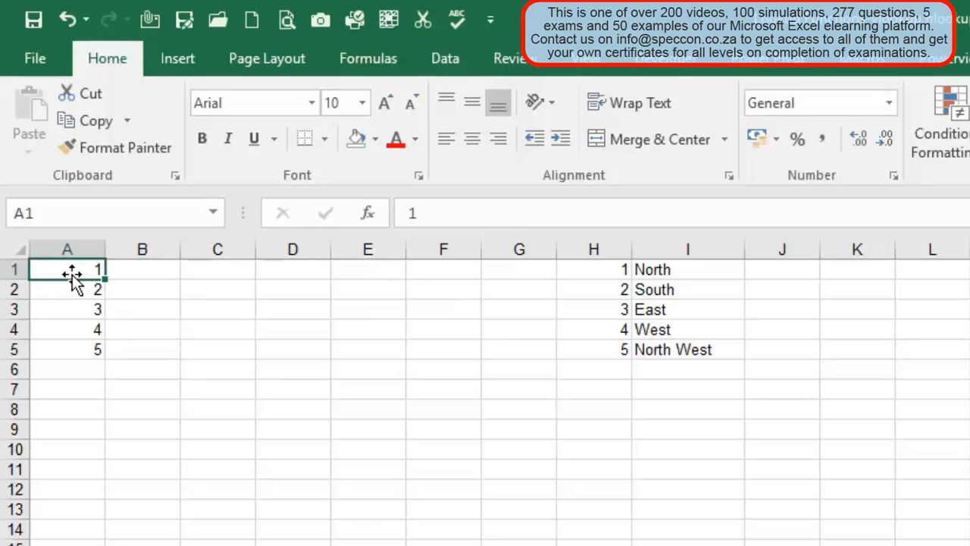
Start a VLOOKUP in cell B1 with A1 as its lookup value, and move the arguments dialog clear of the lookup table
click(155, 271)
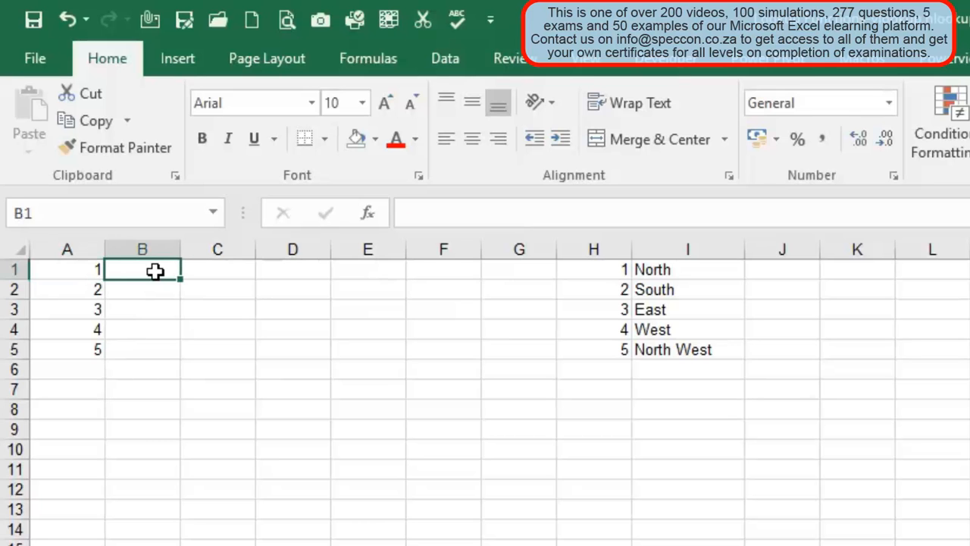
text(=v)
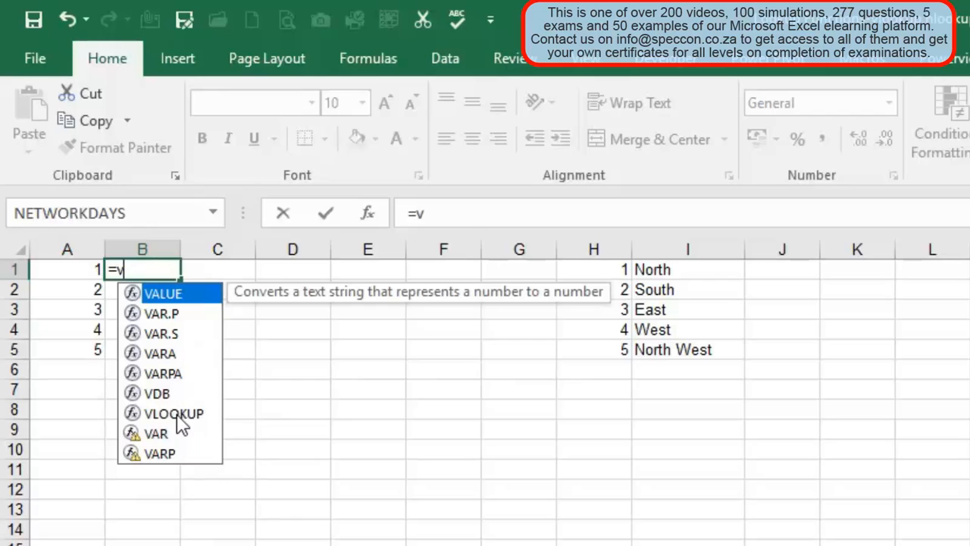
double_click(176, 414)
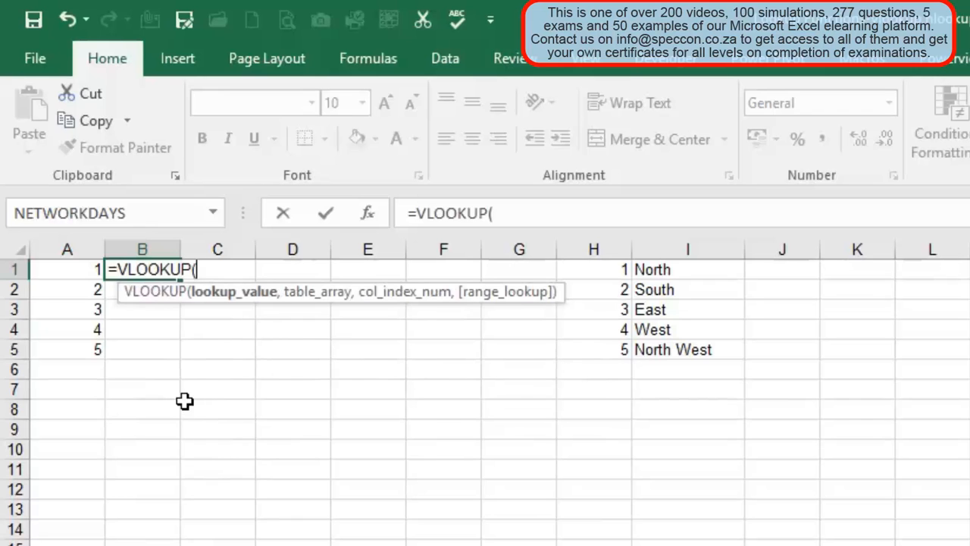
click(365, 218)
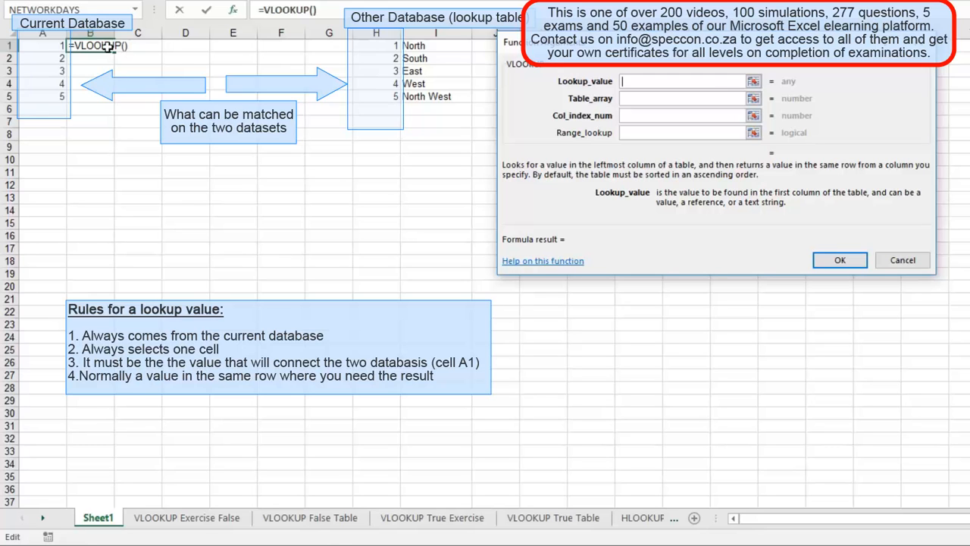
click(40, 45)
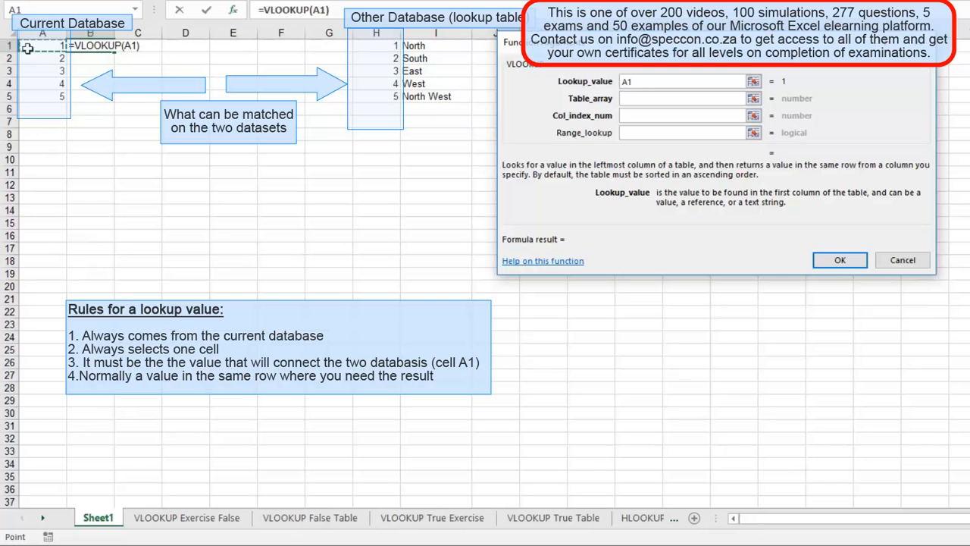
click(630, 100)
drag(648, 46, 759, 125)
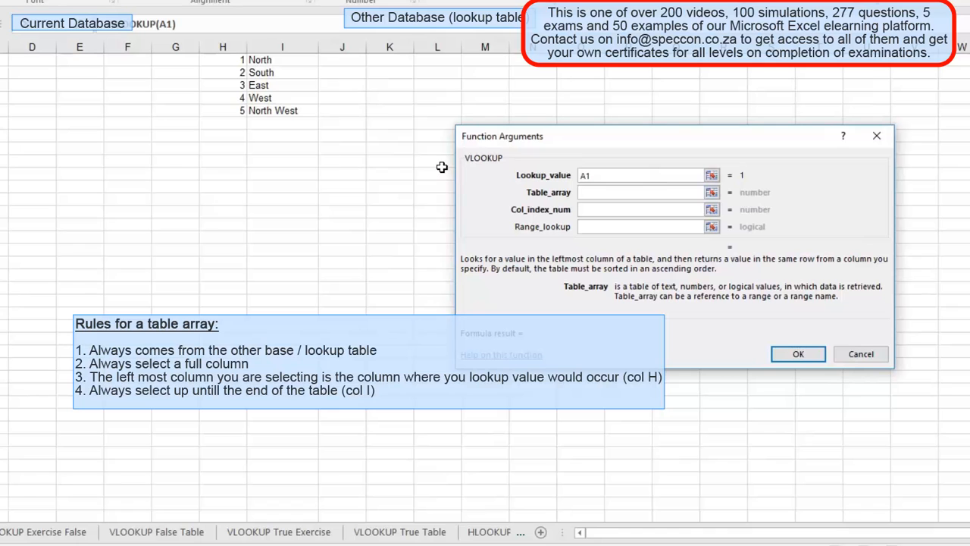
drag(232, 60, 301, 110)
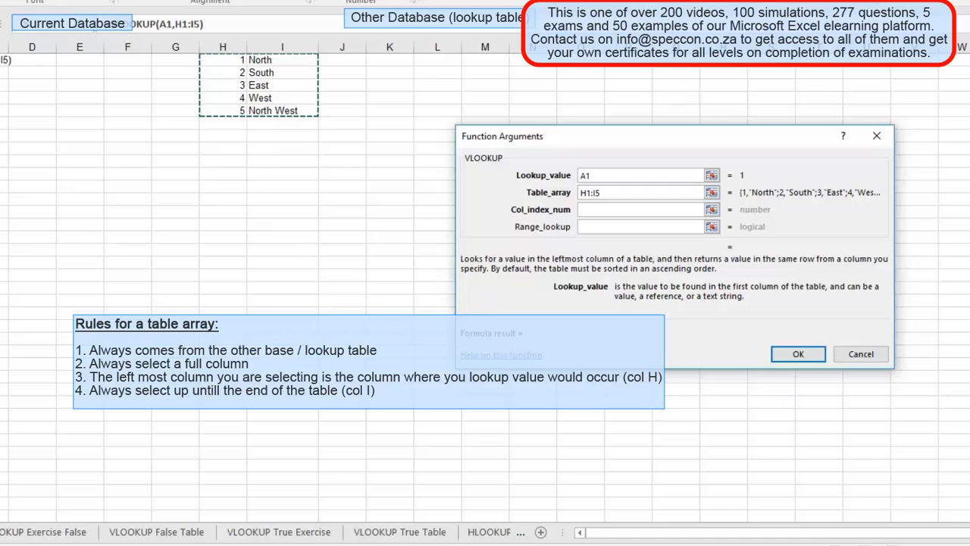
drag(214, 72, 266, 110)
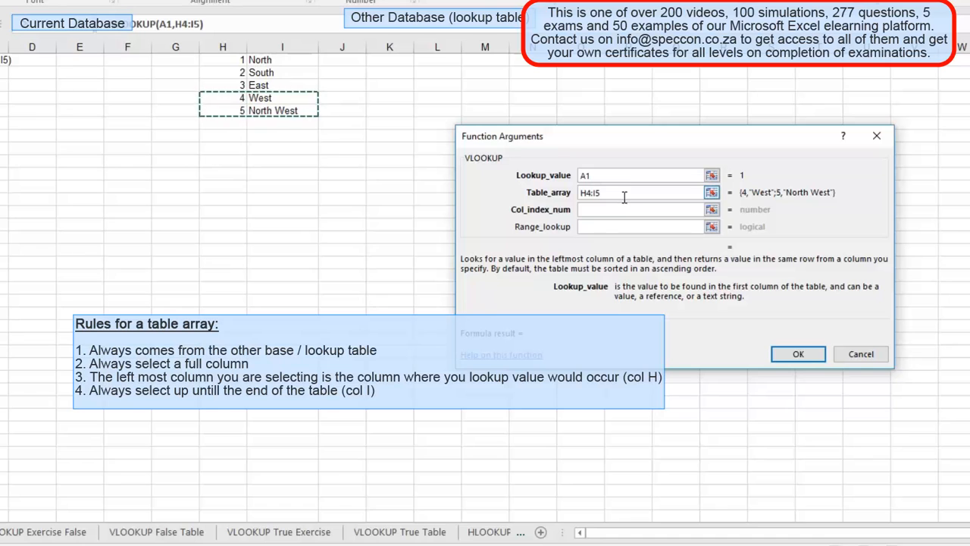
drag(600, 192, 577, 191)
key(BackSpace)
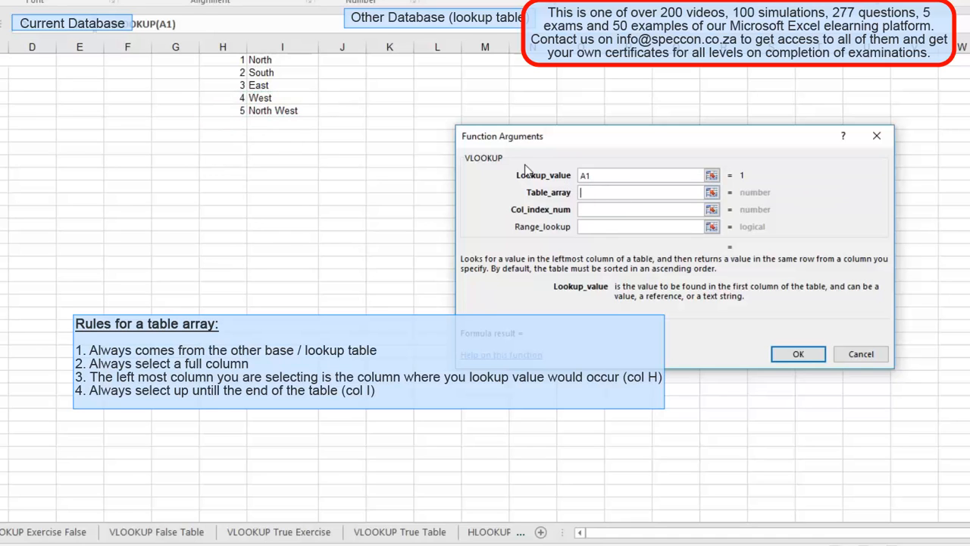
drag(231, 47, 282, 47)
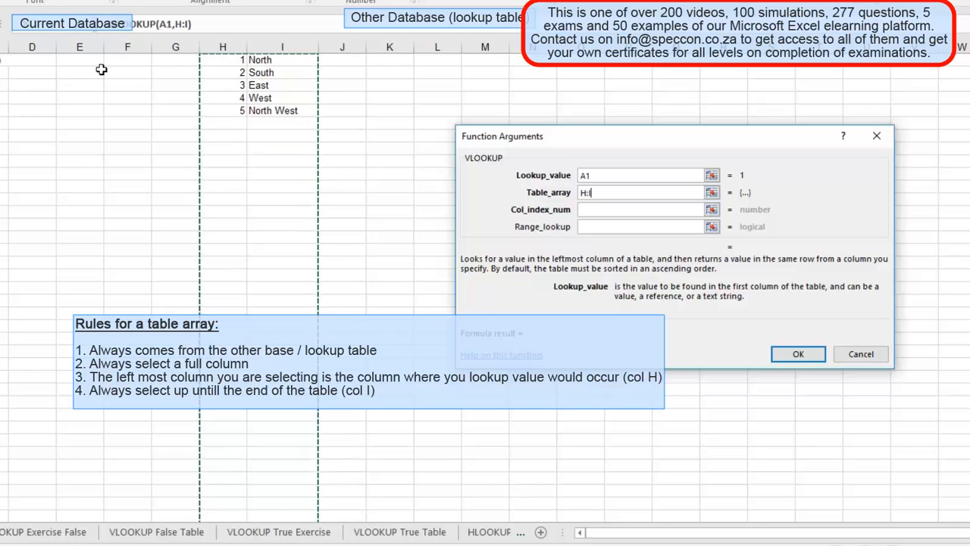
click(221, 72)
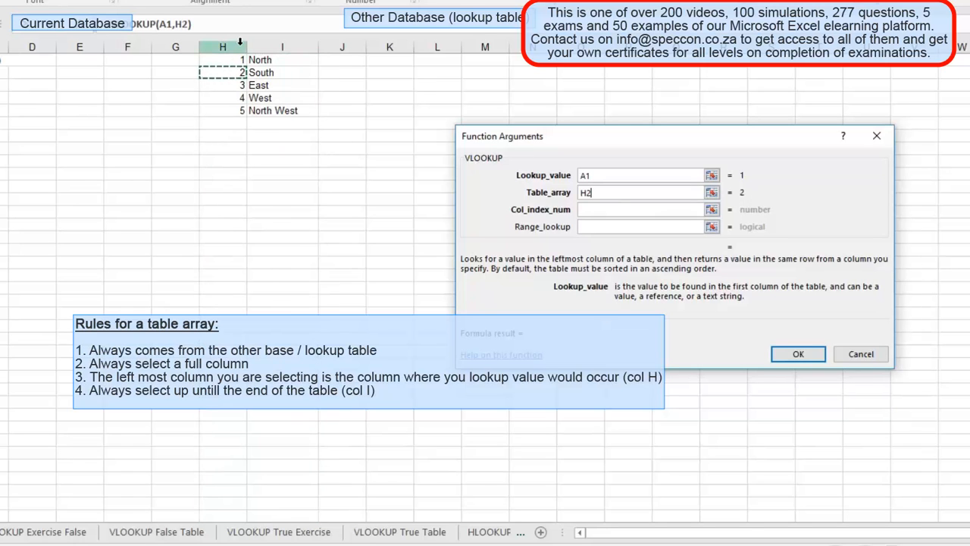
drag(261, 43, 362, 57)
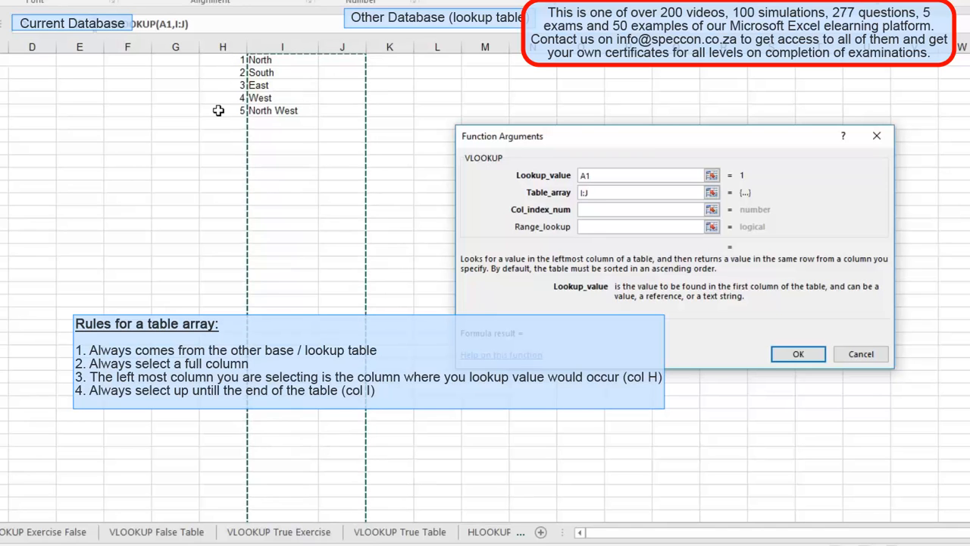
drag(222, 47, 315, 59)
Set the table array to the full columns H:I and the column index number to 2, and go to the range lookup argument
drag(222, 47, 256, 50)
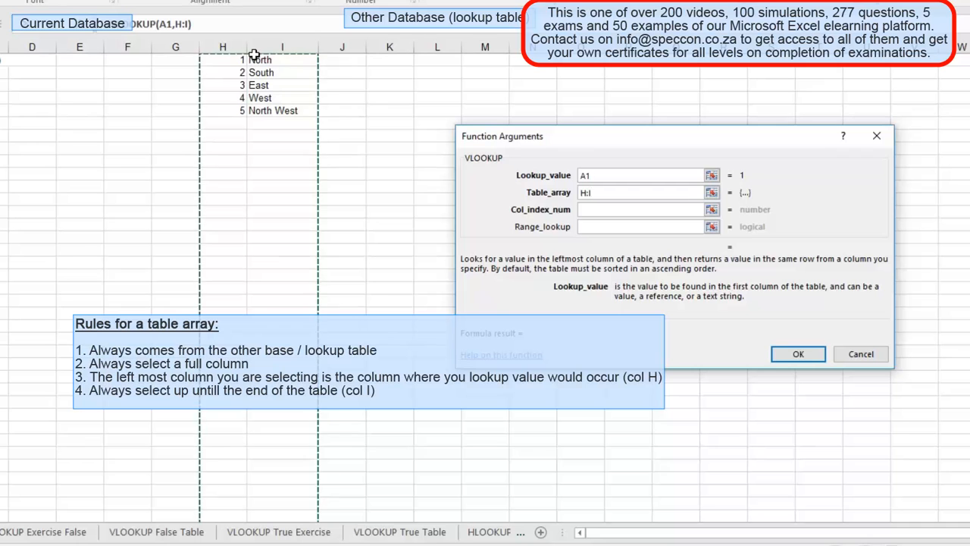
click(589, 206)
click(589, 212)
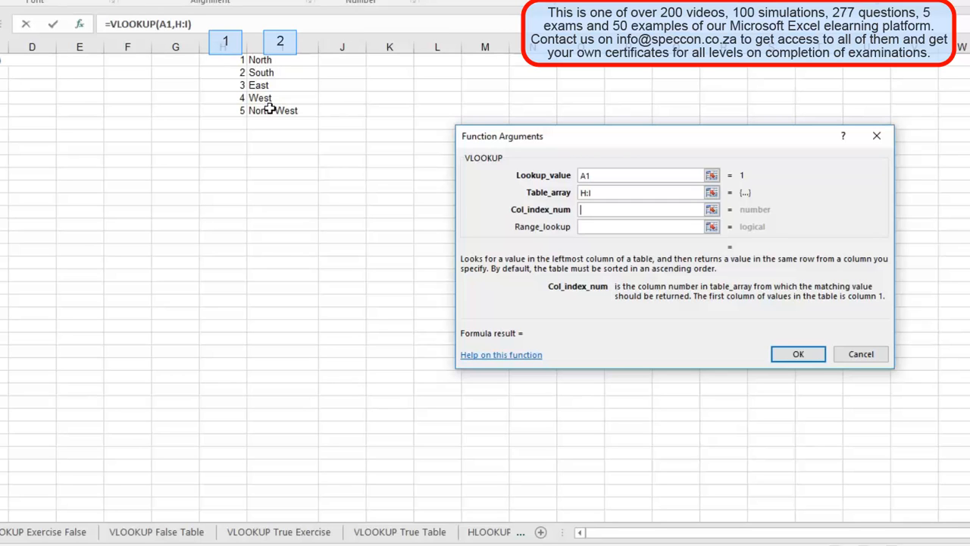
text(2)
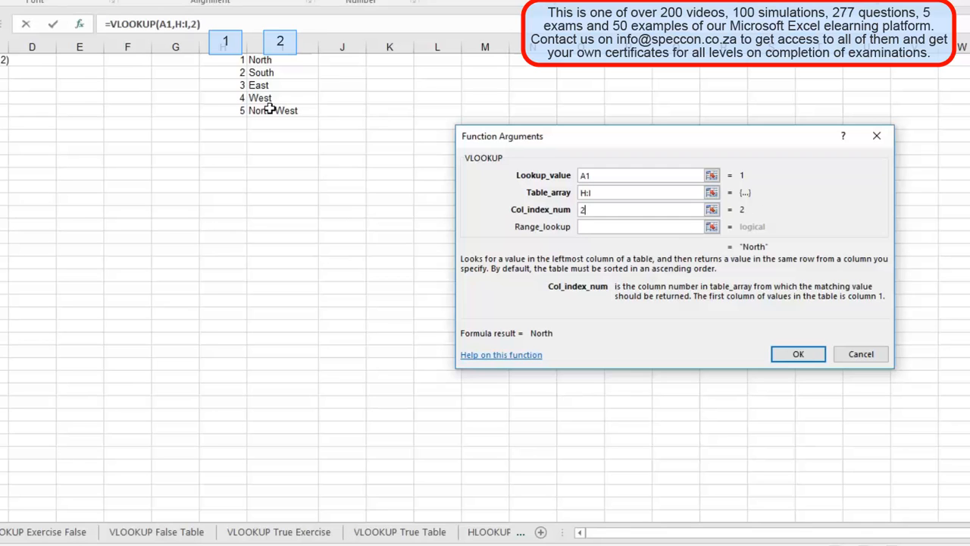
click(588, 227)
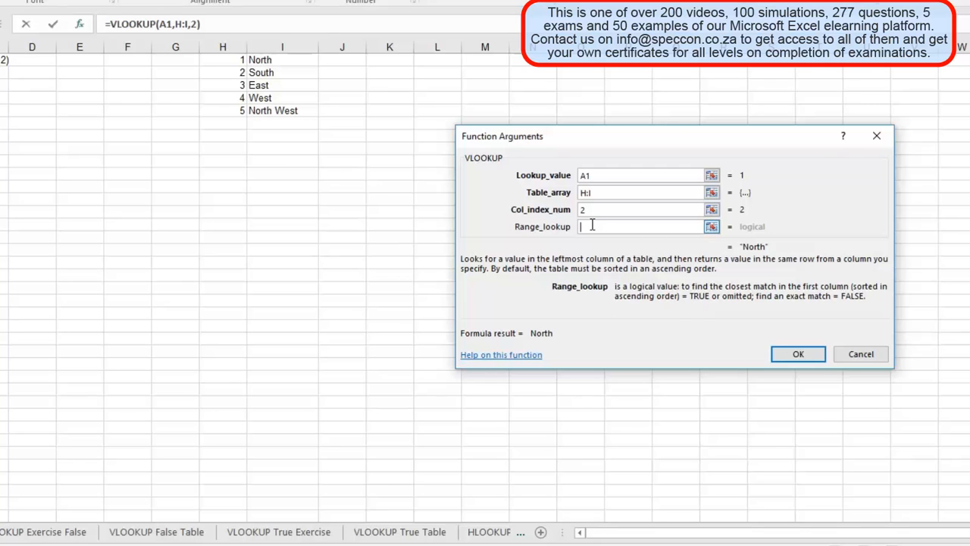
text(0)
key(BackSpace)
text(1)
text(f)
text(alse)
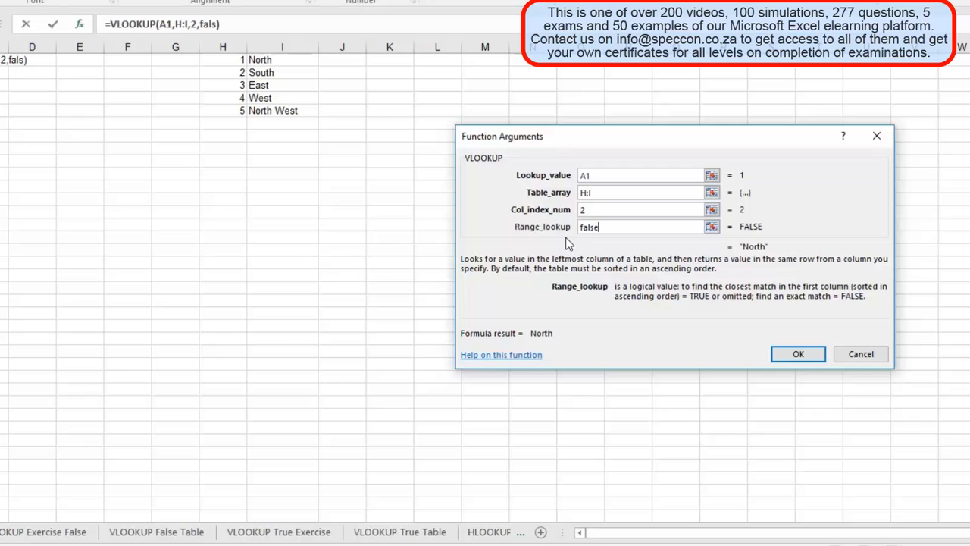
key(BackSpace)
key(BackSpace)
key(BackSpace)
key(BackSpace)
key(BackSpace)
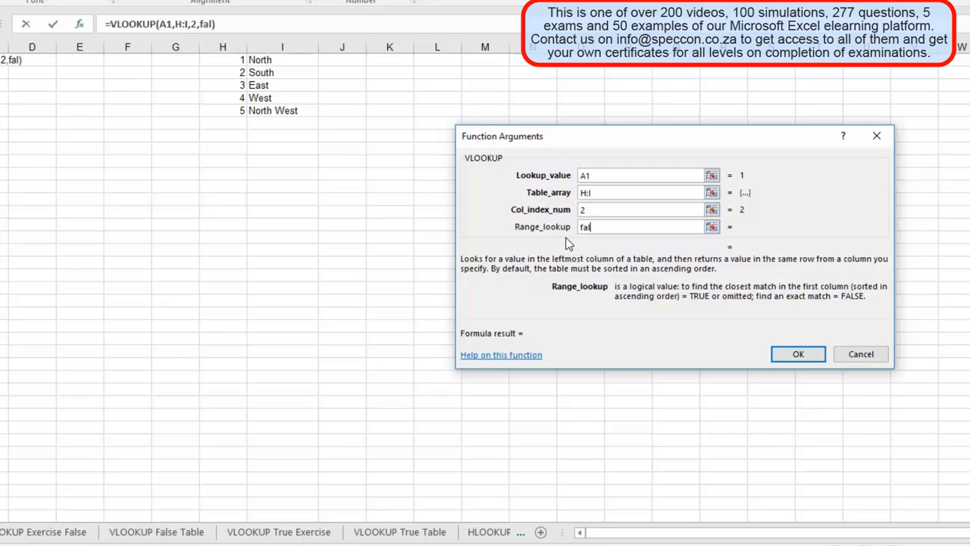
Set the range lookup to 0 for an exact match, review the arguments and confirm the VLOOKUP in B1
text(0)
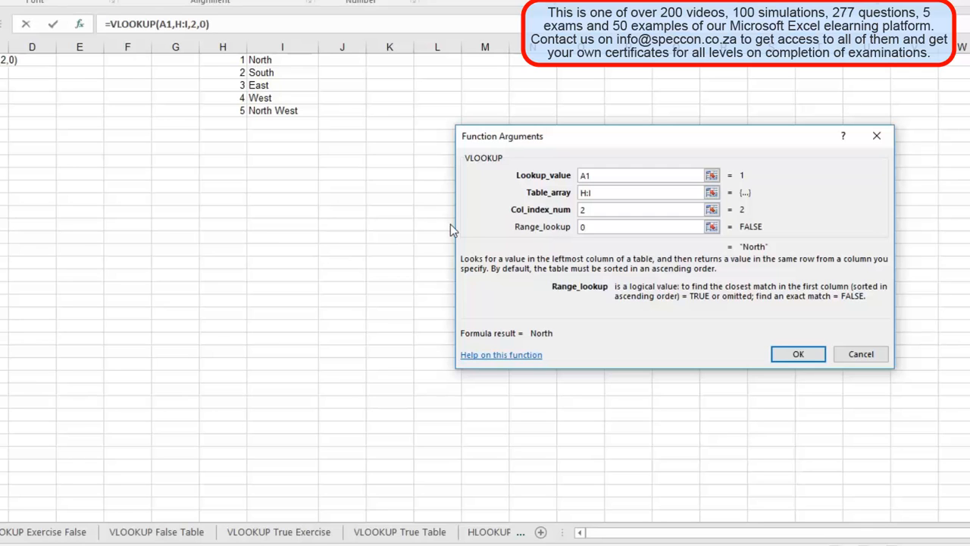
click(613, 176)
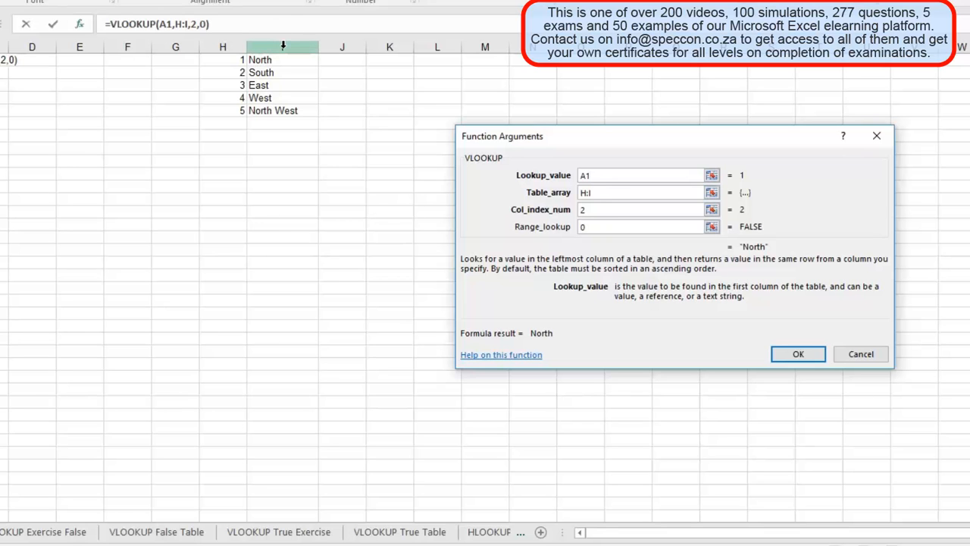
click(596, 212)
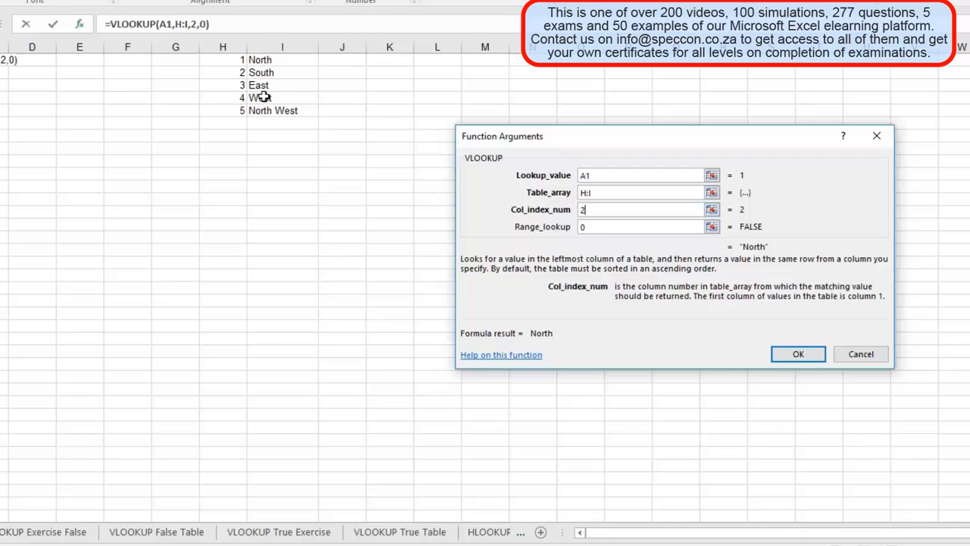
click(592, 226)
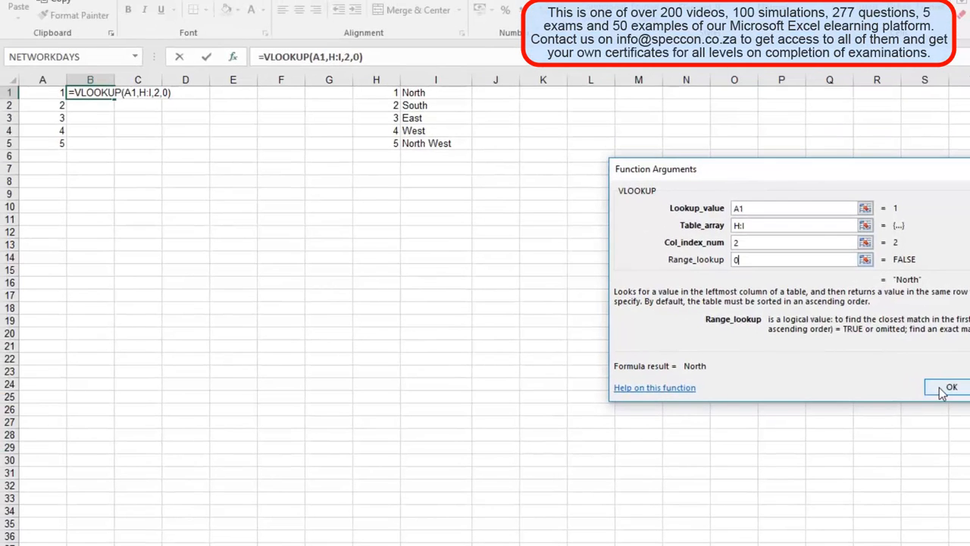
click(939, 385)
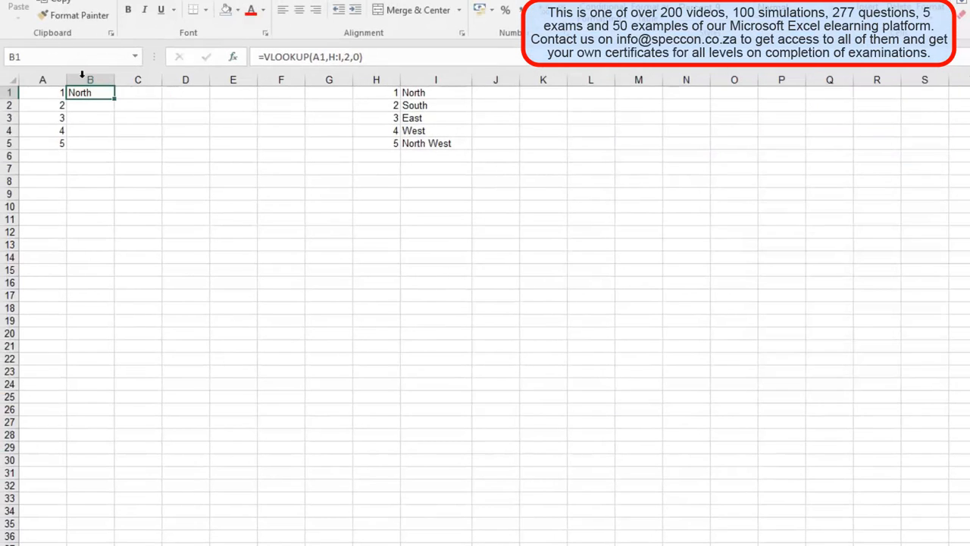
Fill the VLOOKUP formula from B1 down to B5 and check the copied formulas
double_click(112, 99)
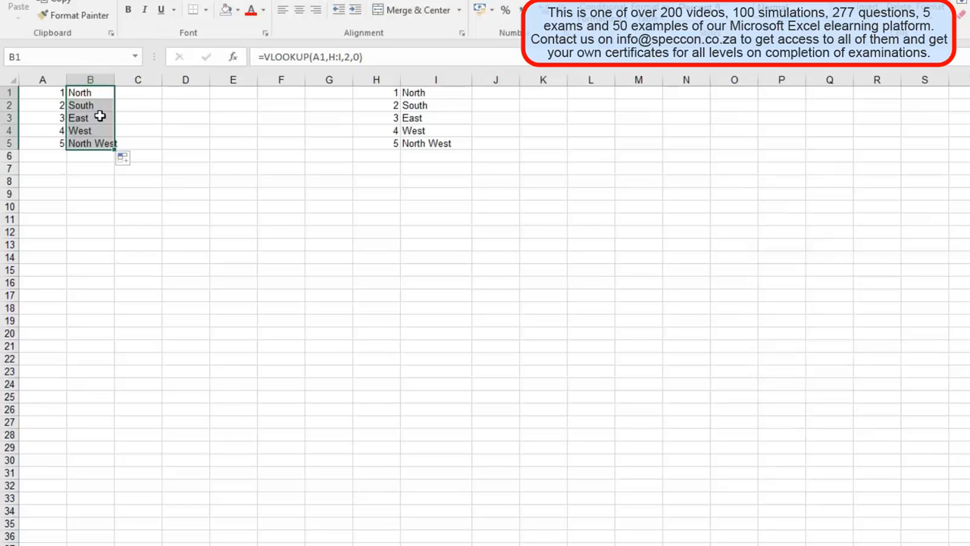
click(92, 118)
click(90, 143)
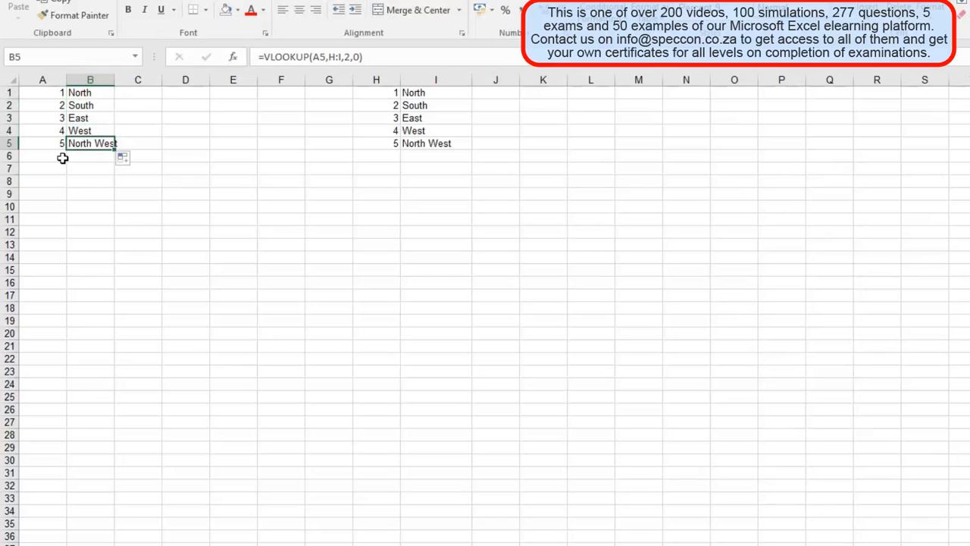
Test the exact match by changing the lookup value in A5 to 6, and restore it to 5
click(37, 143)
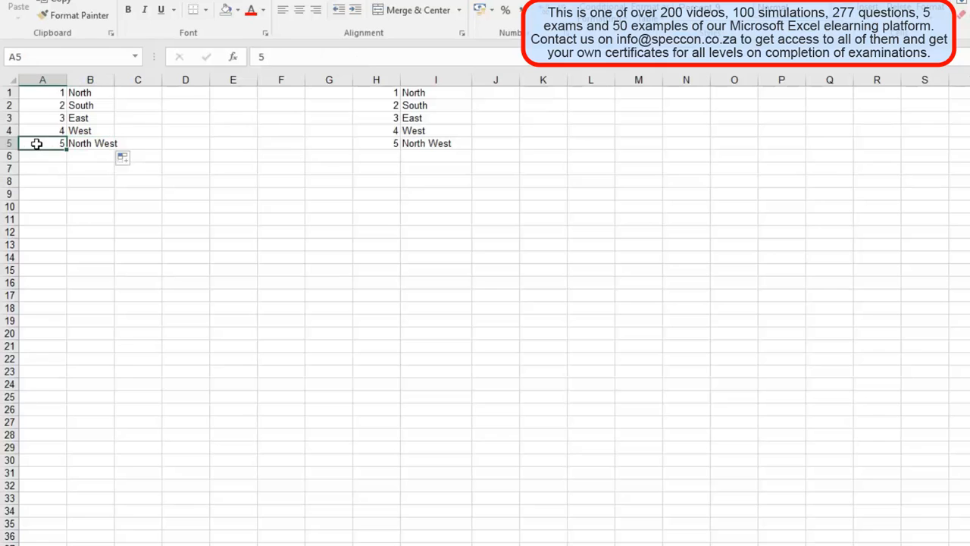
text(6)
click(72, 155)
click(74, 143)
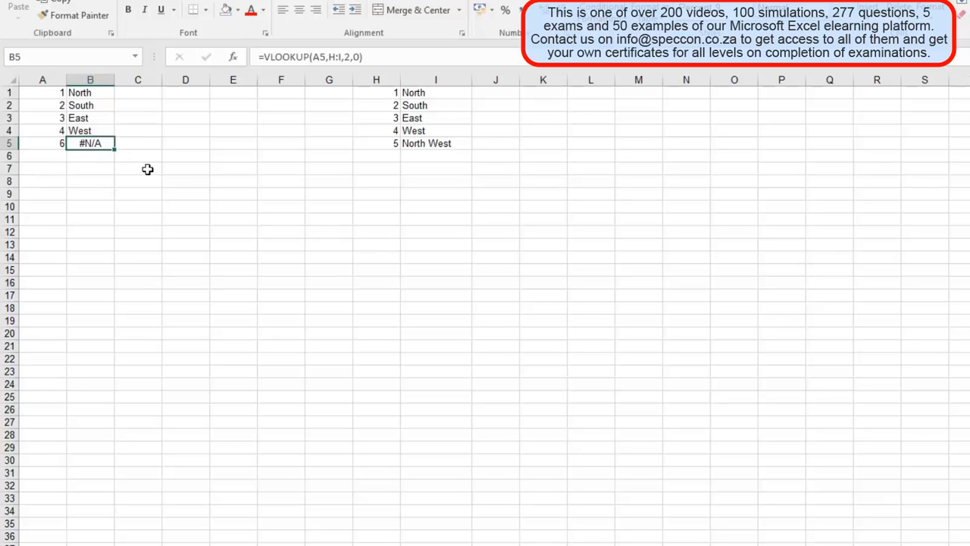
click(54, 143)
text(5)
click(74, 178)
Test the lookup by changing the value in A1 to 2 and again to 3
click(59, 95)
text(2)
click(85, 187)
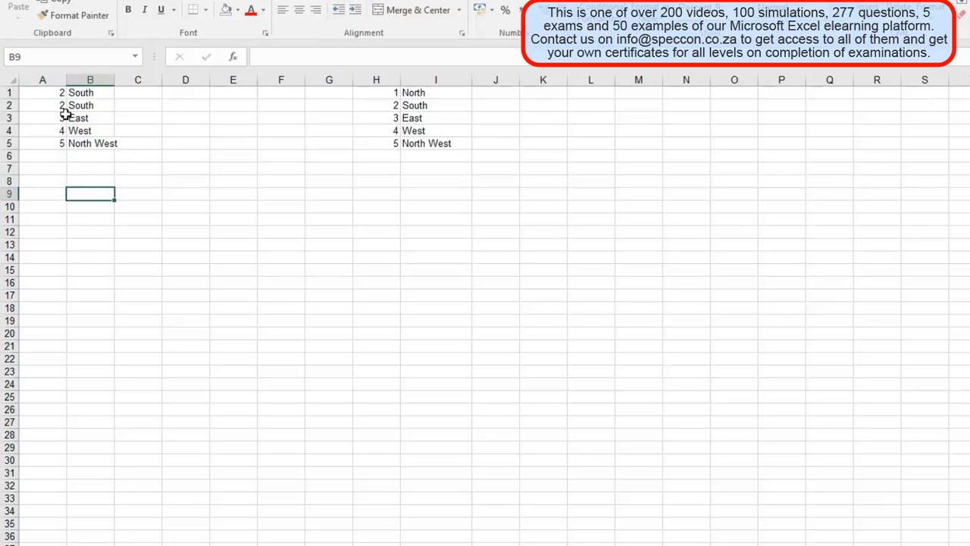
click(55, 94)
text(3)
click(54, 130)
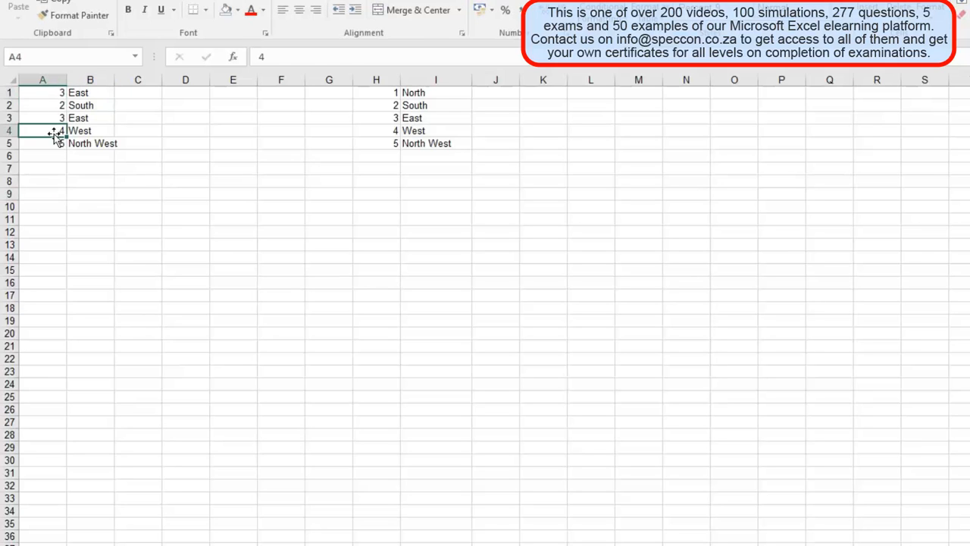
click(95, 91)
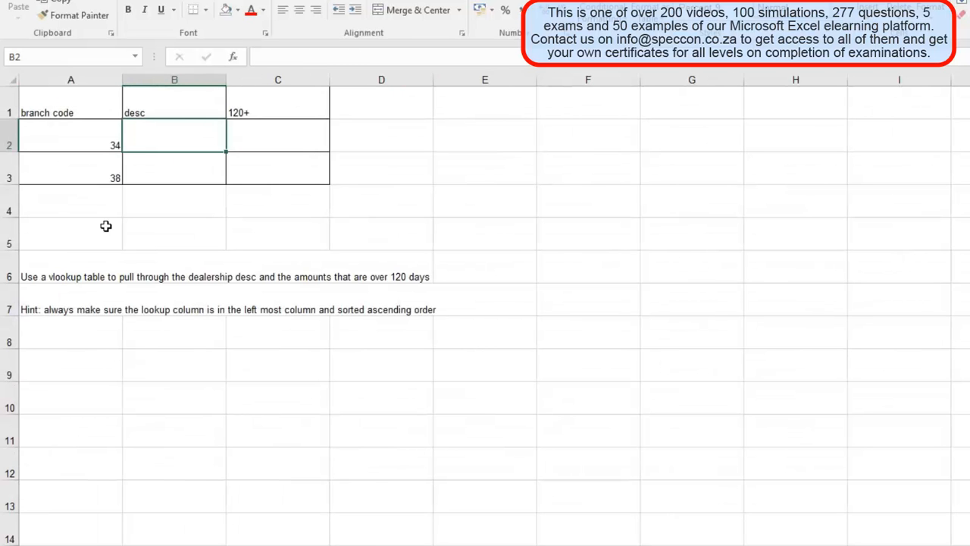
On the exercise sheet, examine the branch codes in A2:A3 and the empty desc cells B2:B3
drag(102, 144, 106, 160)
click(169, 143)
drag(198, 165, 200, 190)
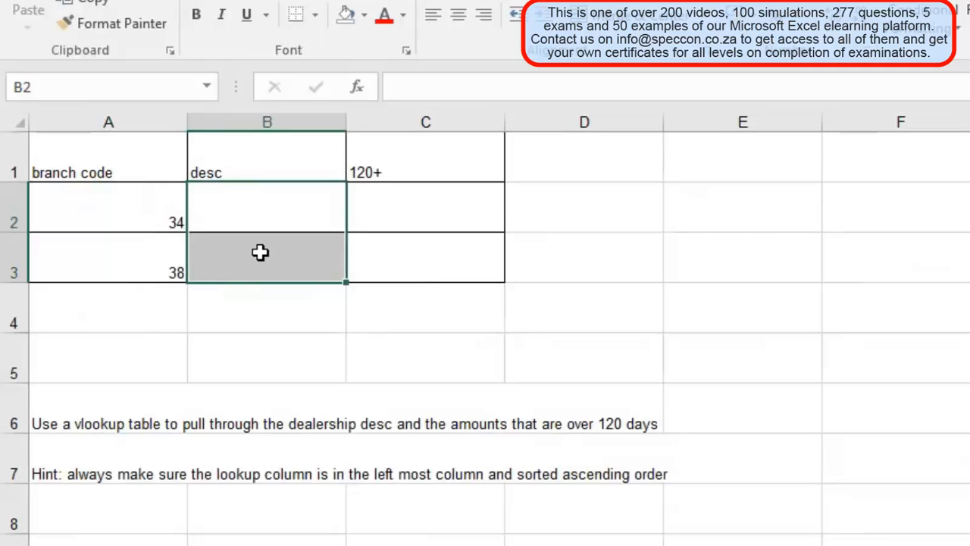
Examine the branch code, branch desc, 30, 60, 90 days and 120+ columns on the VLOOKUP False Table sheet
click(369, 213)
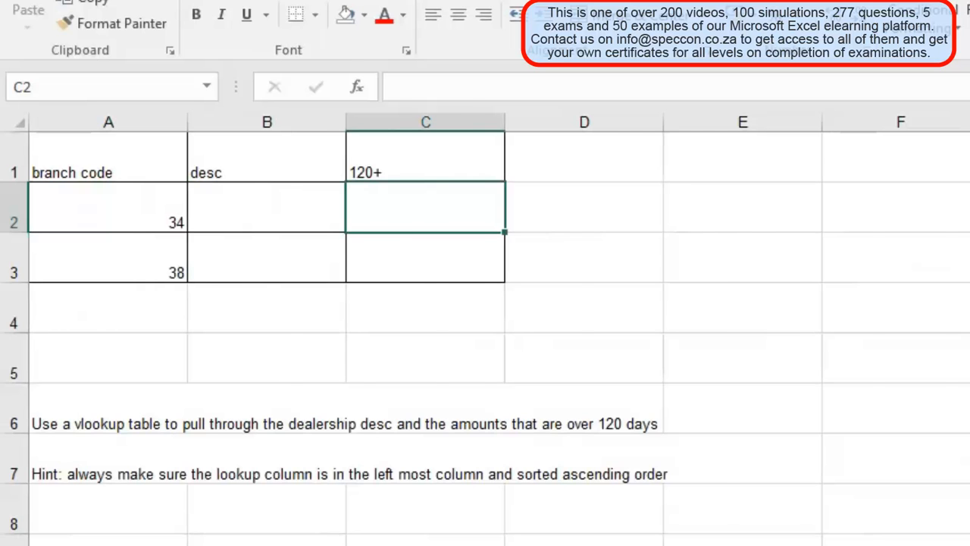
key(ctrl+Page_Down)
drag(89, 164, 82, 205)
drag(186, 162, 196, 206)
click(325, 166)
click(404, 157)
click(452, 159)
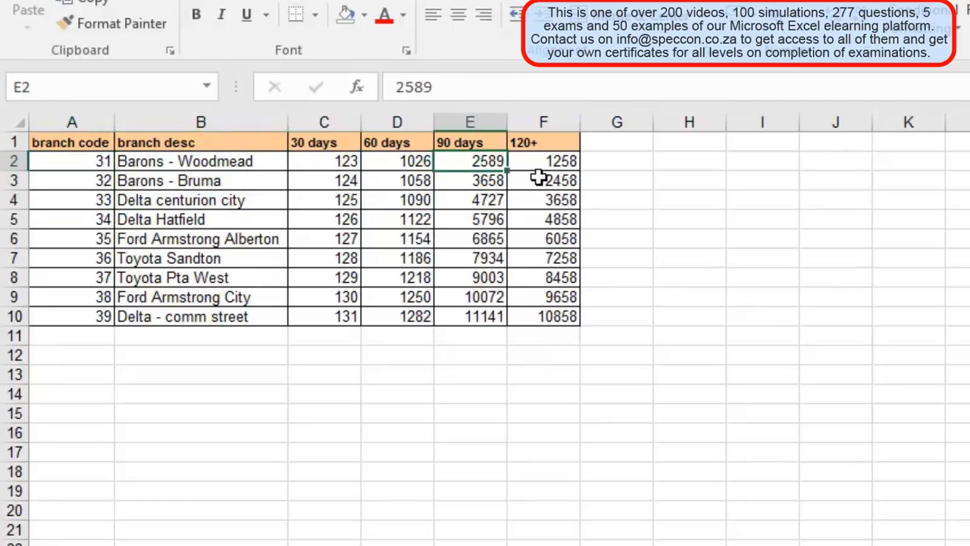
click(547, 159)
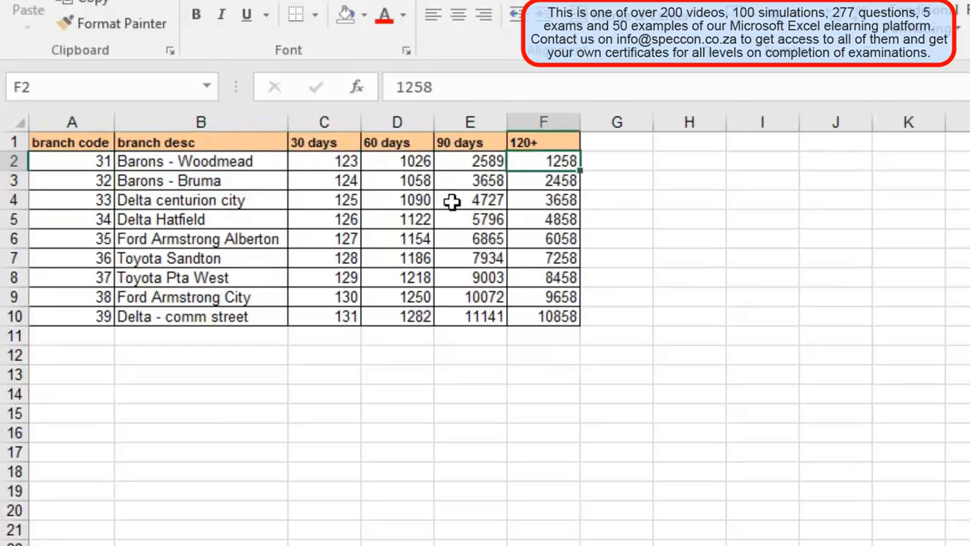
click(99, 141)
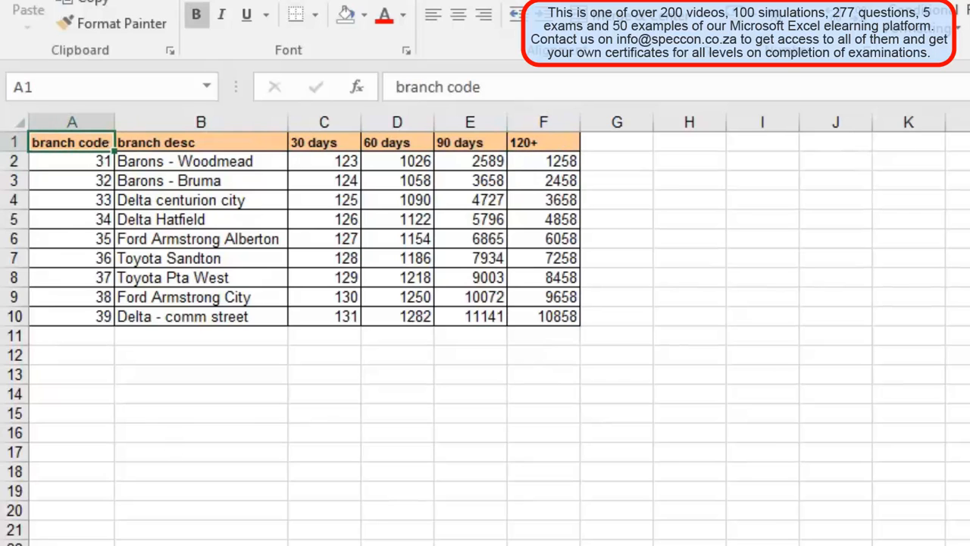
Compare the exercise sheet's branch code in A2 with the lookup table's columns A:F, starting from the branch code column
key(ctrl+Page_Up)
click(147, 221)
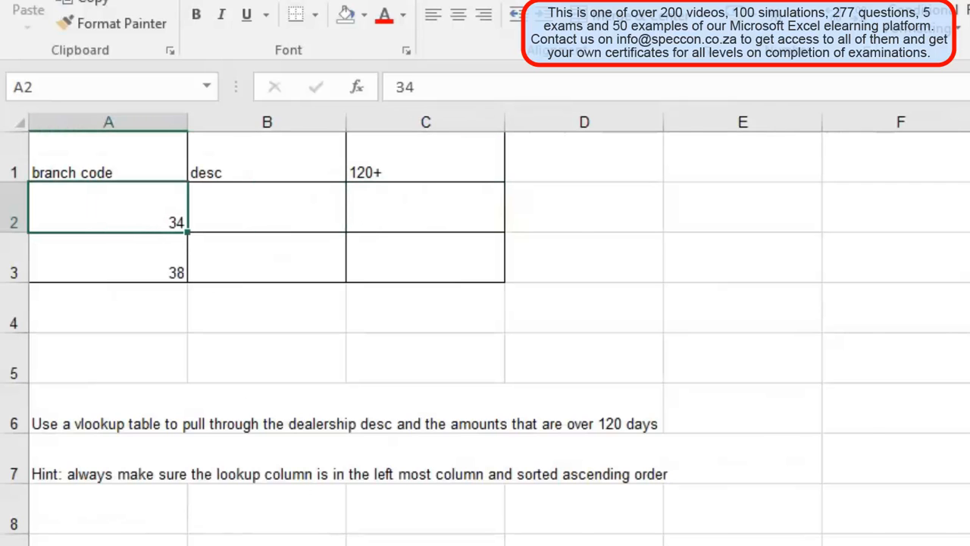
key(ctrl+Page_Down)
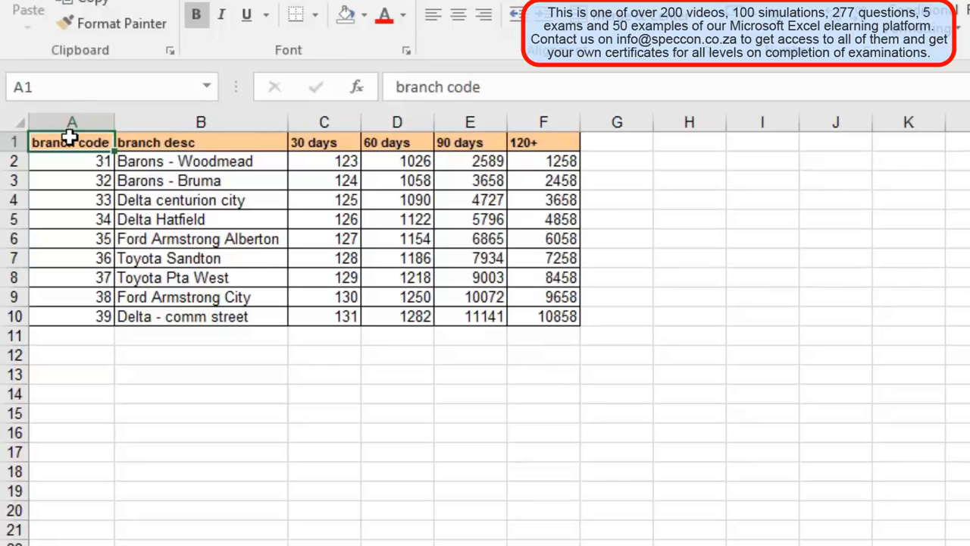
drag(85, 115, 520, 152)
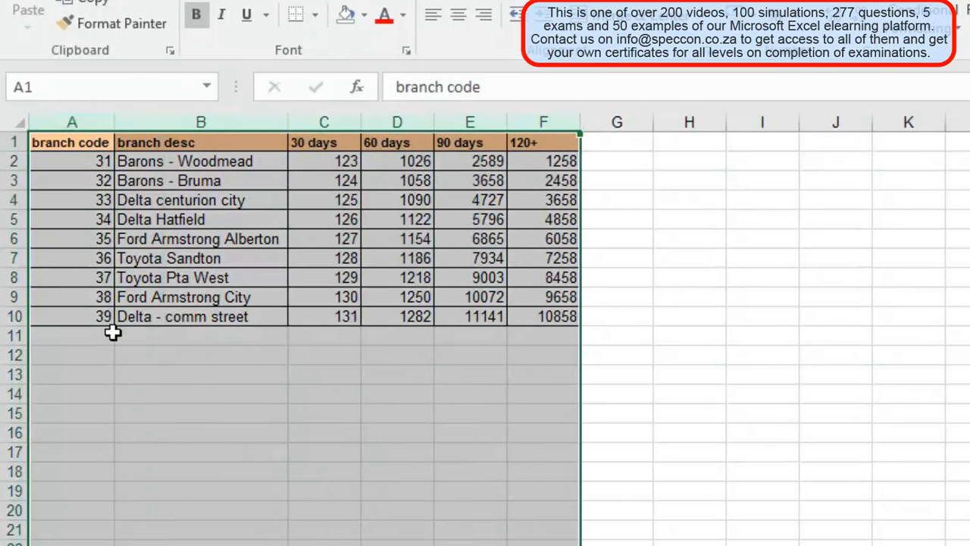
click(88, 159)
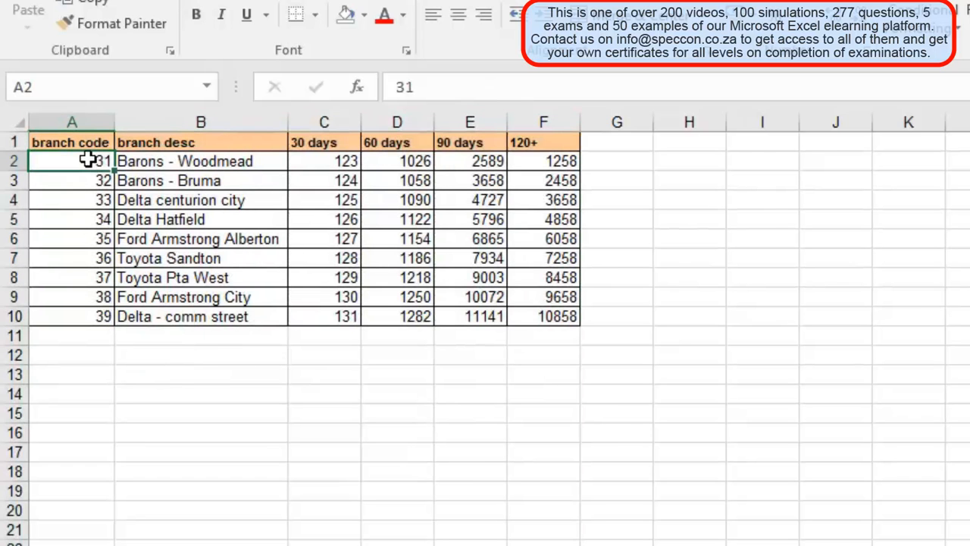
click(134, 160)
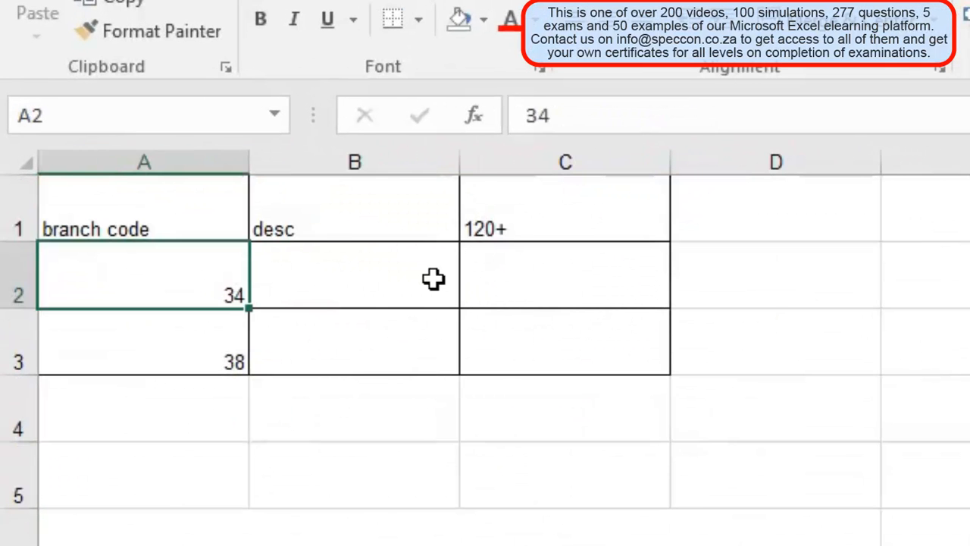
Start a VLOOKUP in B2 with lookup value A2 and table array 'VLOOKUP False Table'!A:F
click(433, 279)
text(=)
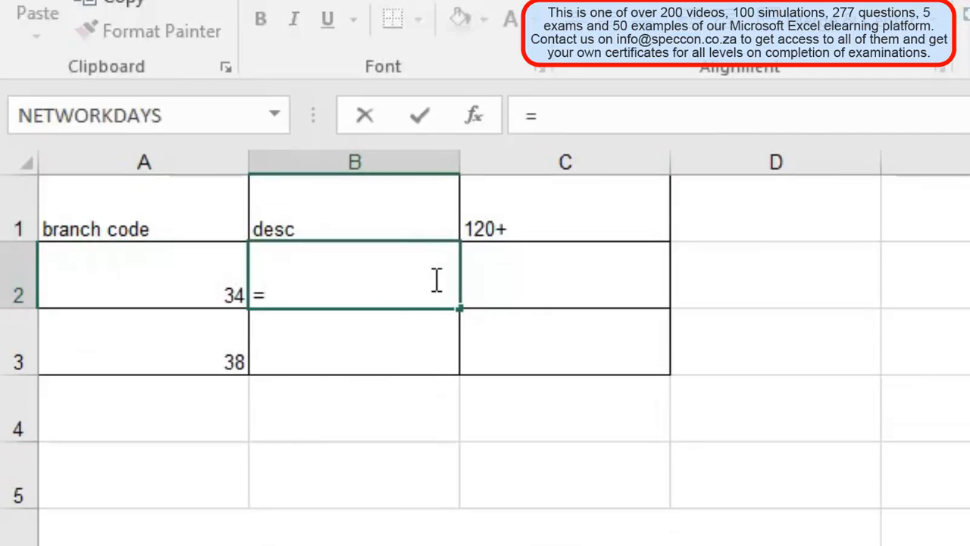
text(v)
double_click(316, 485)
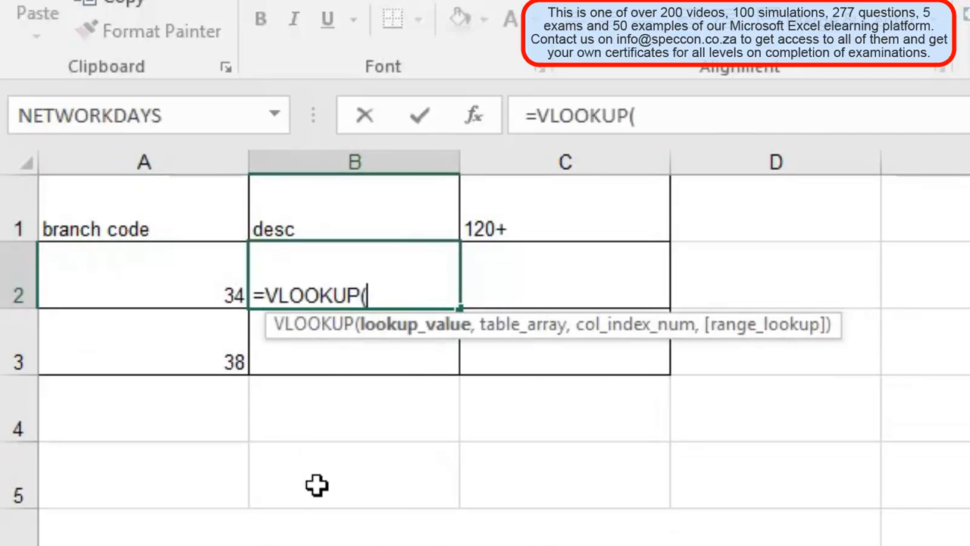
click(471, 121)
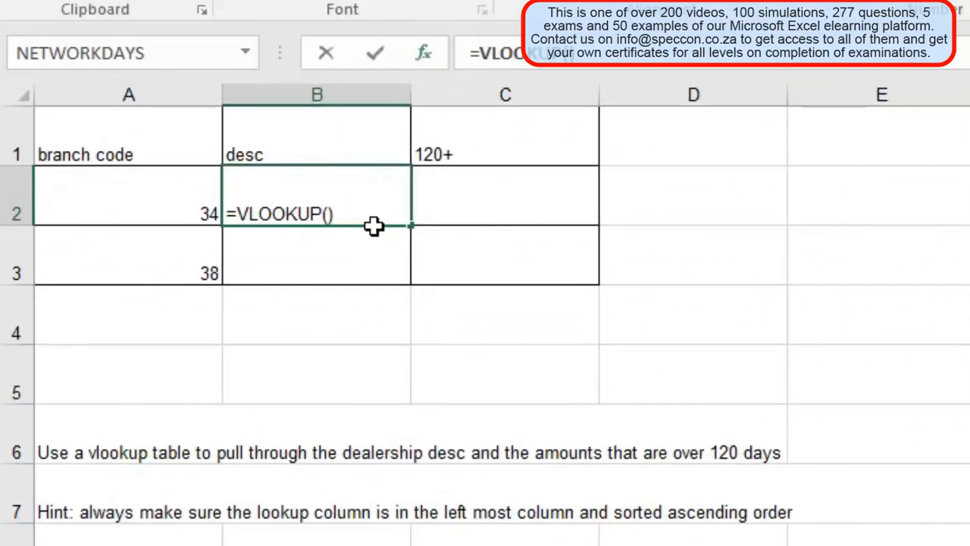
click(170, 201)
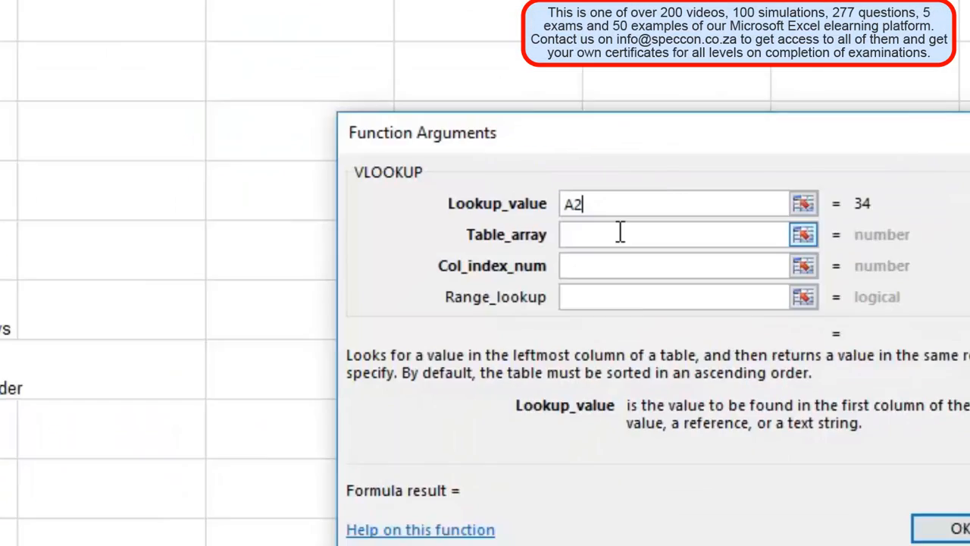
click(340, 190)
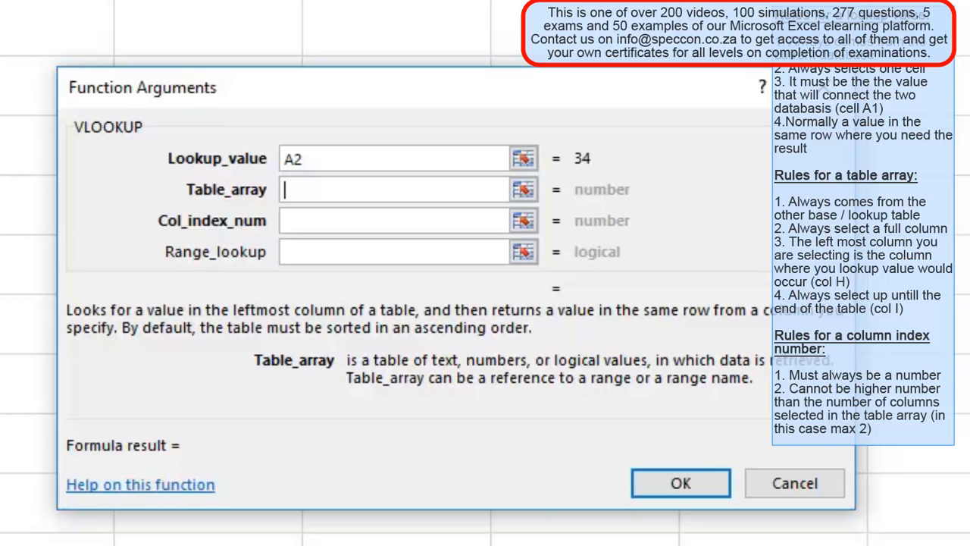
click(3, 542)
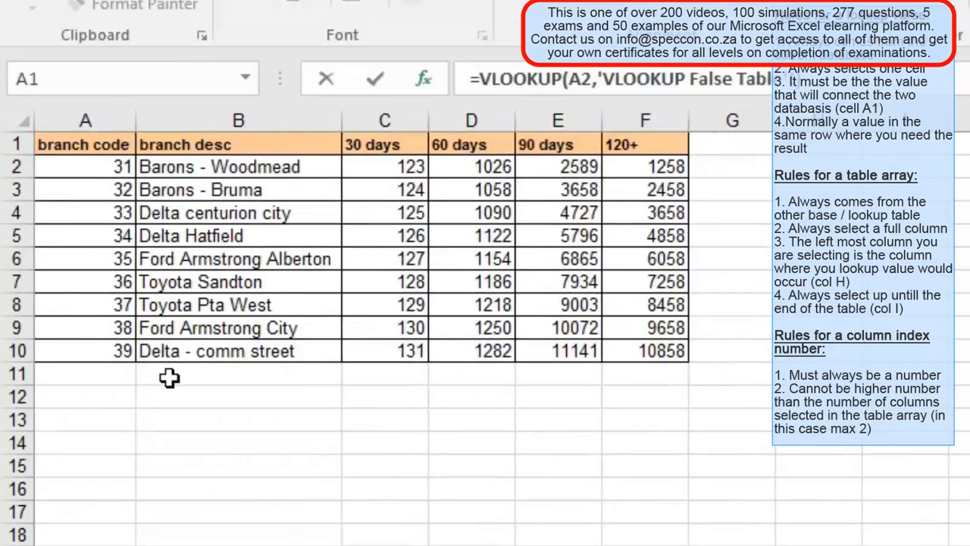
drag(119, 114, 679, 199)
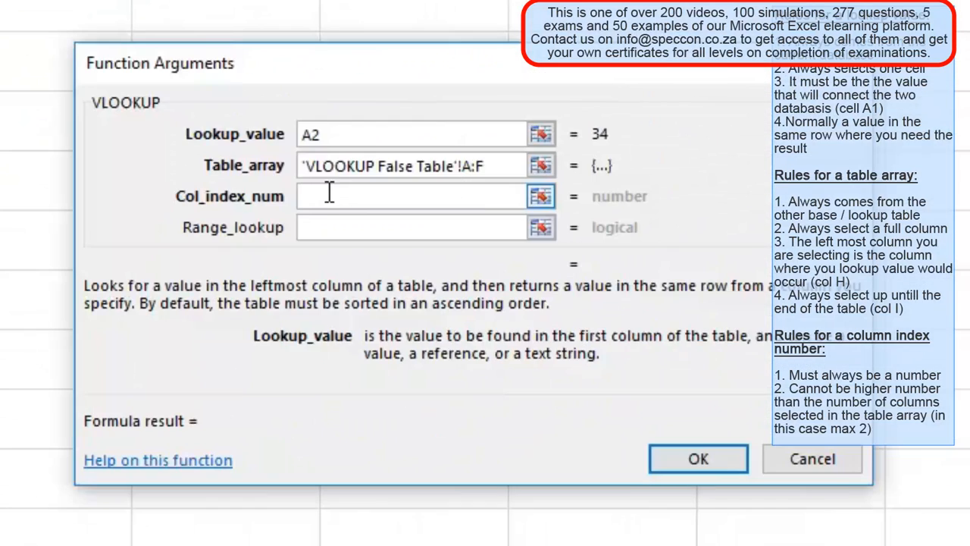
Complete the B2 VLOOKUP with column index 2 and range lookup 0, and fill the formula down to B3
click(327, 194)
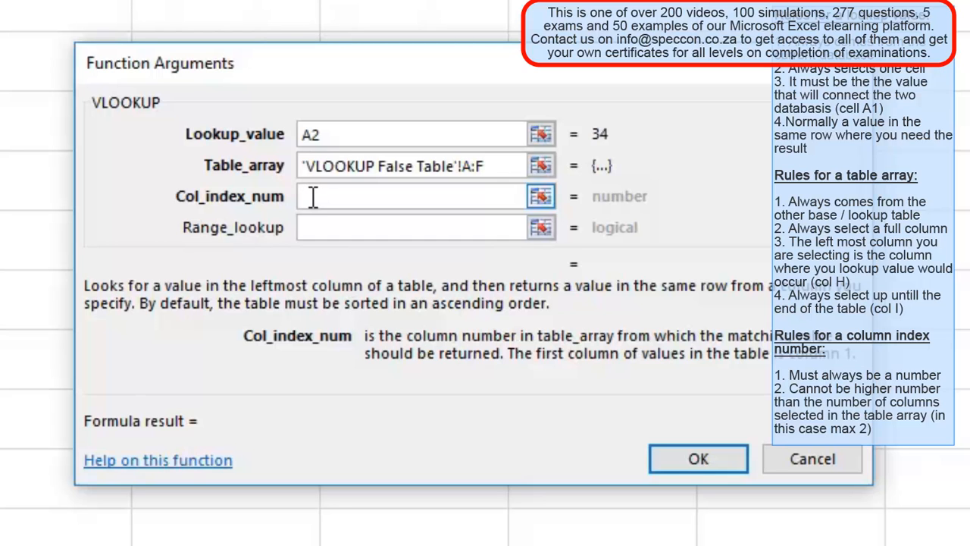
text(2)
click(306, 227)
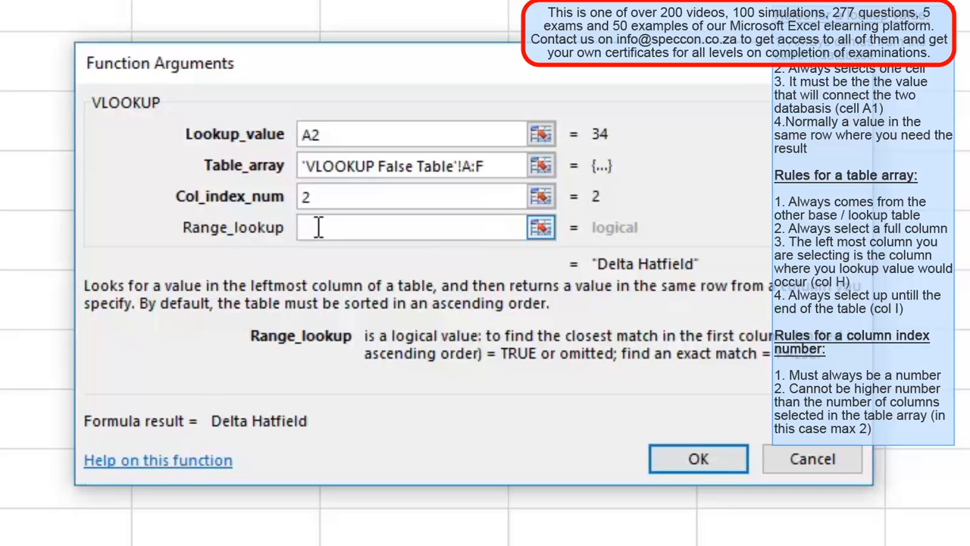
text(0)
click(666, 461)
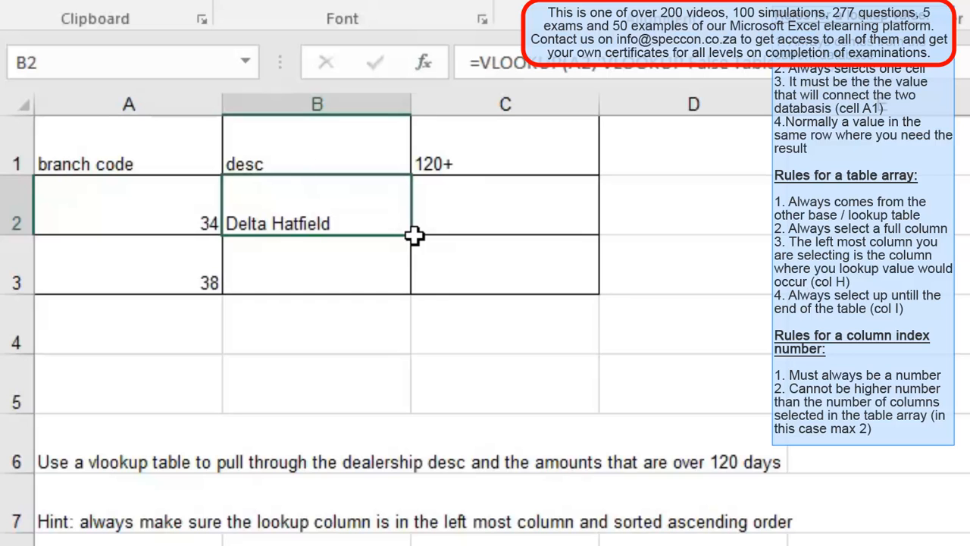
drag(411, 234, 411, 244)
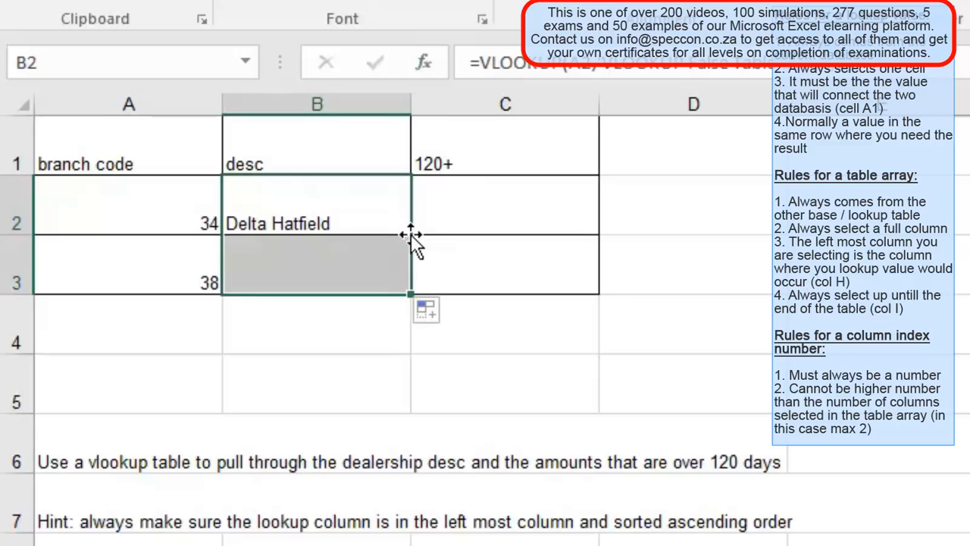
Change the branch code in A2 to 36 to test the description lookup
click(196, 223)
key(F2)
key(BackSpace)
text(6)
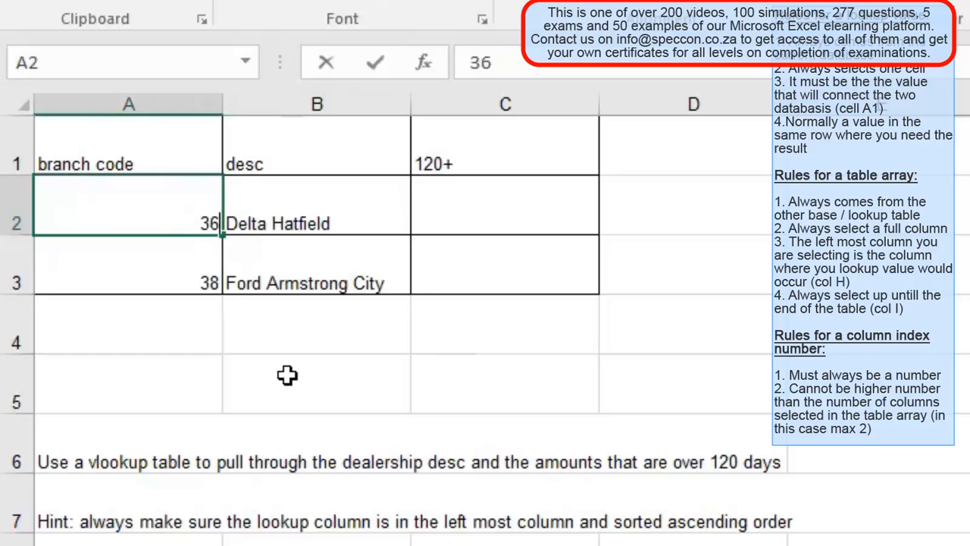
key(Return)
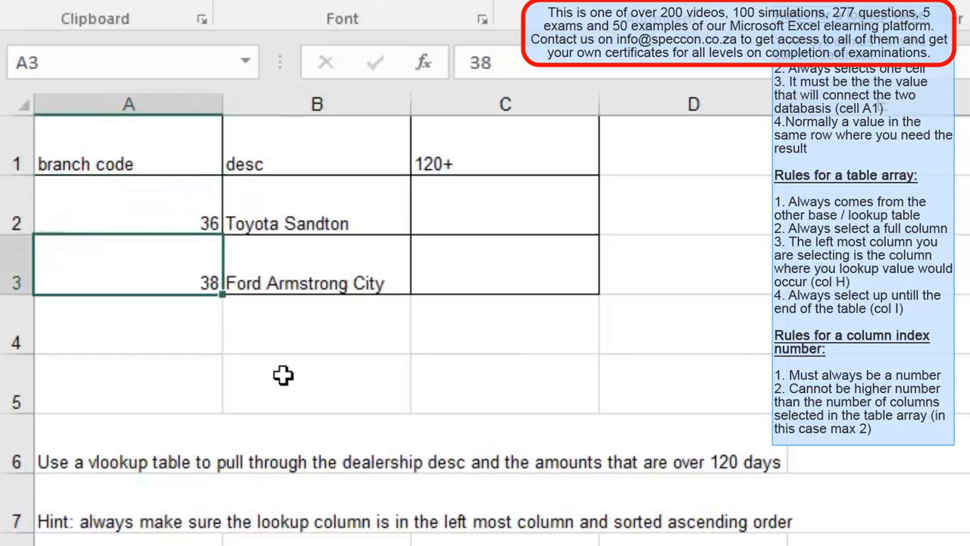
For the 120+ amount in C2, count the lookup table's columns from branch code across to 120+
click(485, 211)
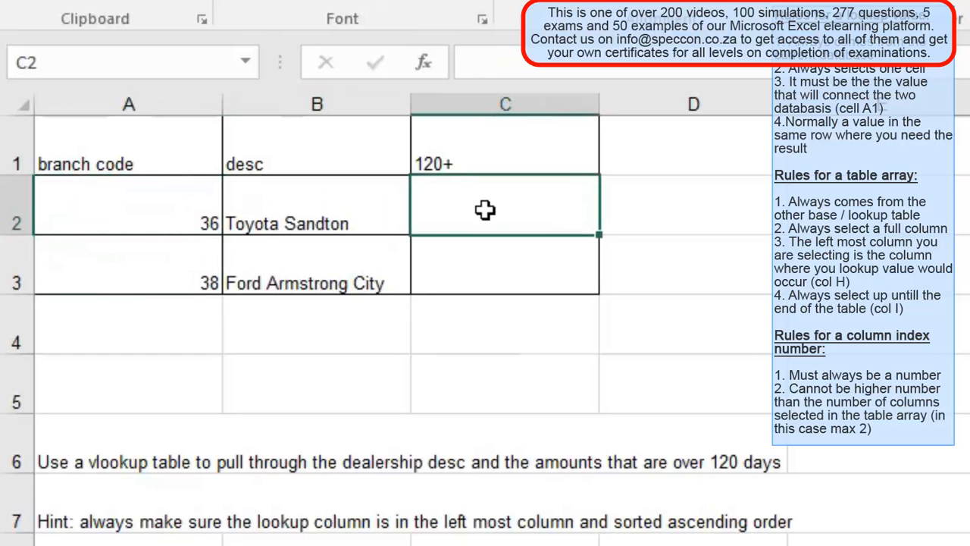
key(ctrl+Page_Down)
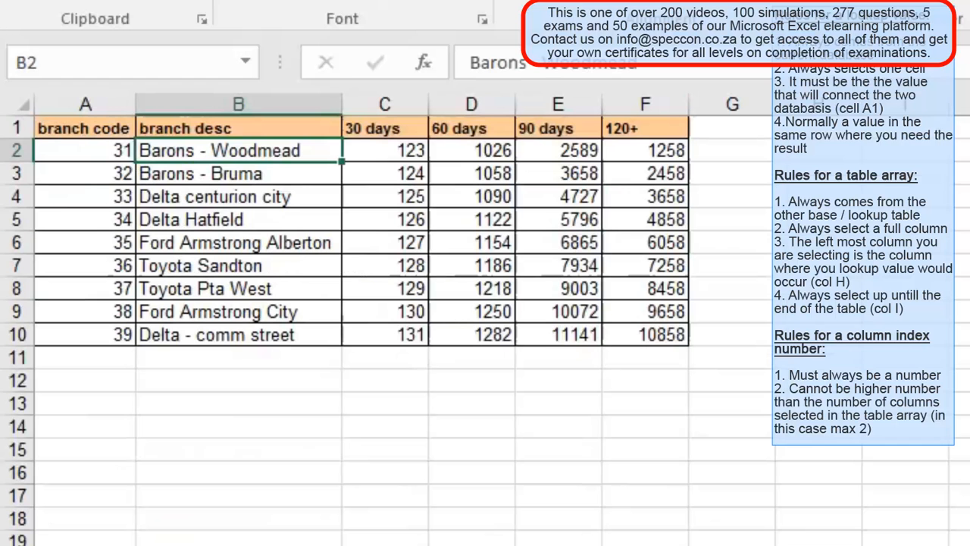
click(127, 194)
click(319, 220)
click(401, 223)
click(485, 242)
click(576, 244)
click(630, 253)
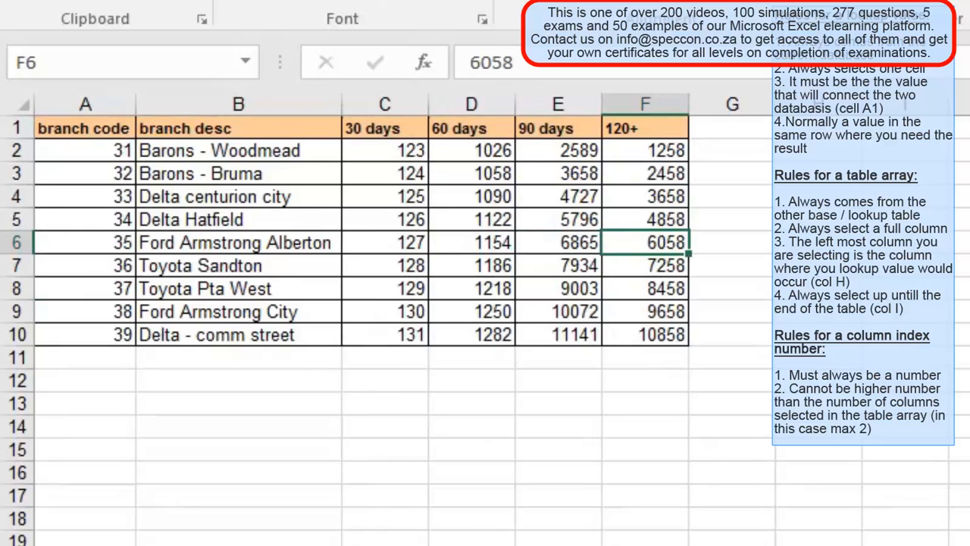
Start a VLOOKUP in C2 with lookup value A2 and table array 'VLOOKUP False Table'!A:F
key(ctrl+Page_Up)
text(=v)
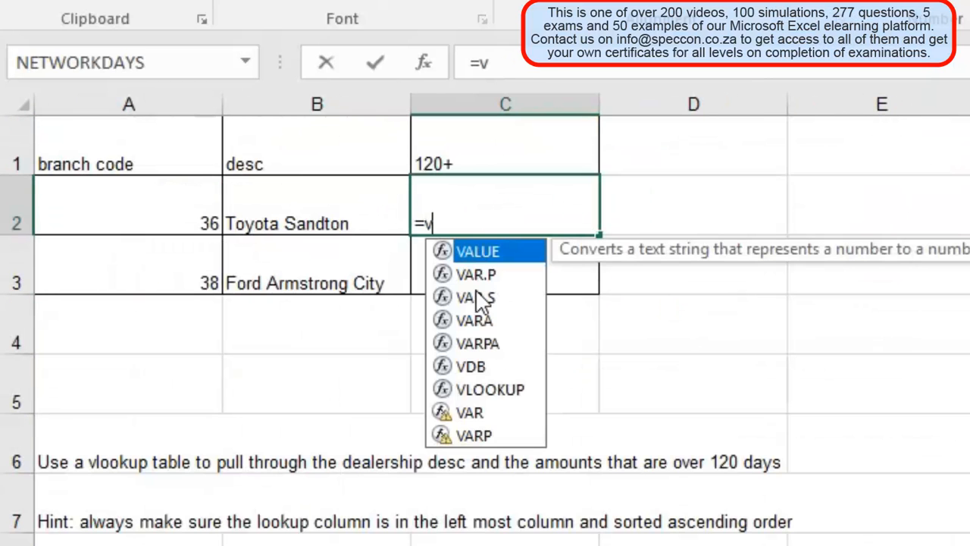
double_click(522, 395)
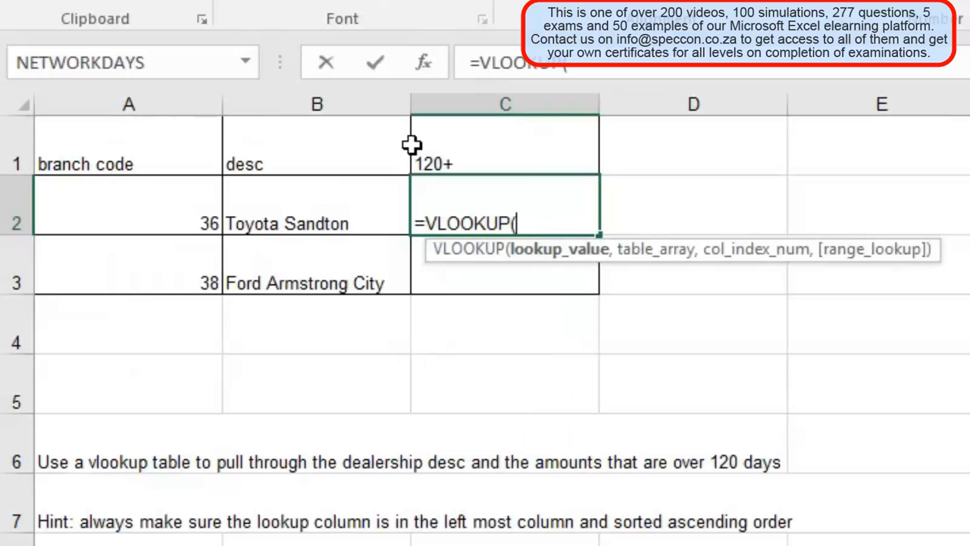
click(431, 63)
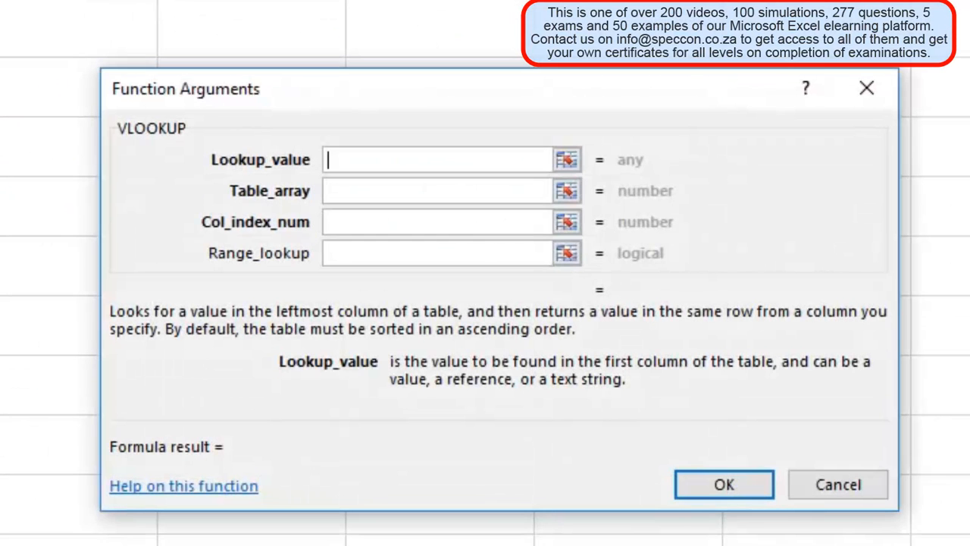
text(A2)
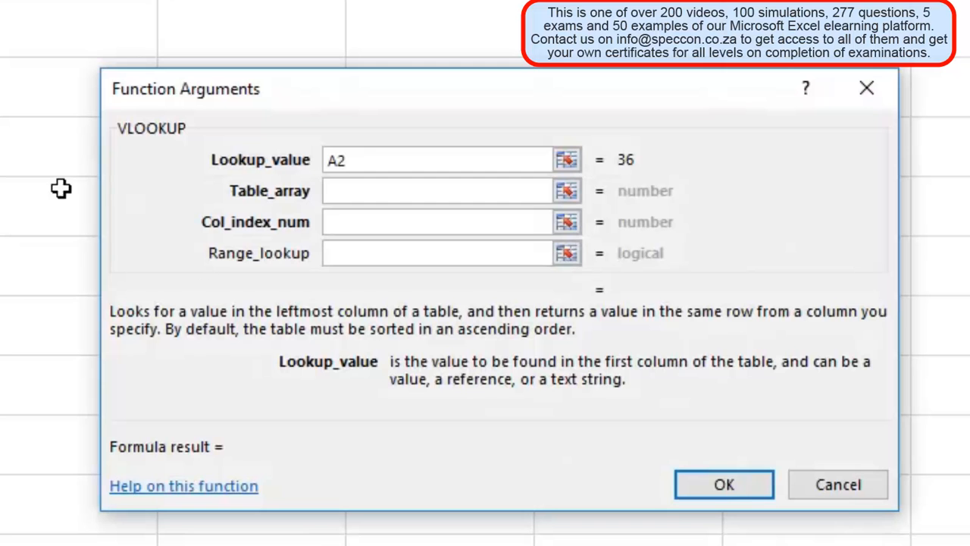
click(343, 190)
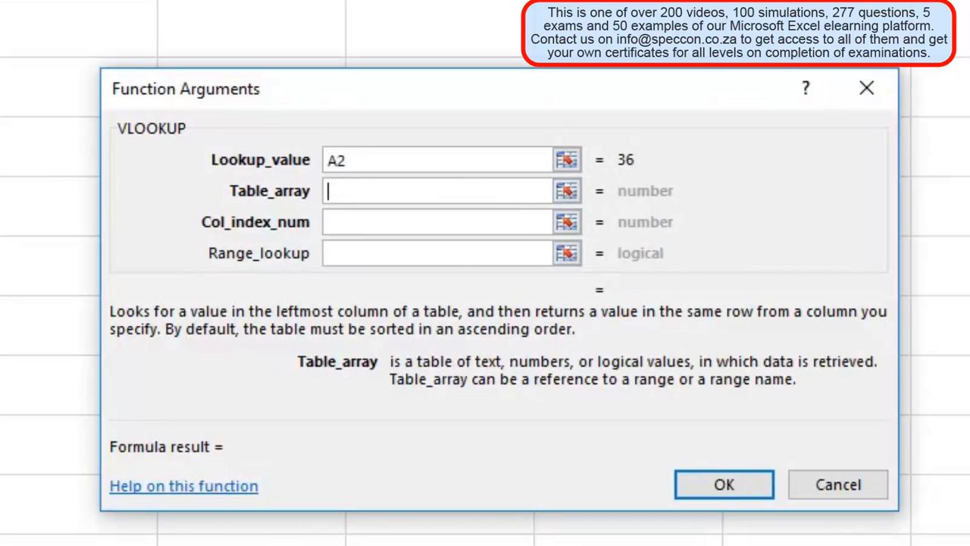
key(ctrl+Page_Down)
drag(109, 74, 674, 185)
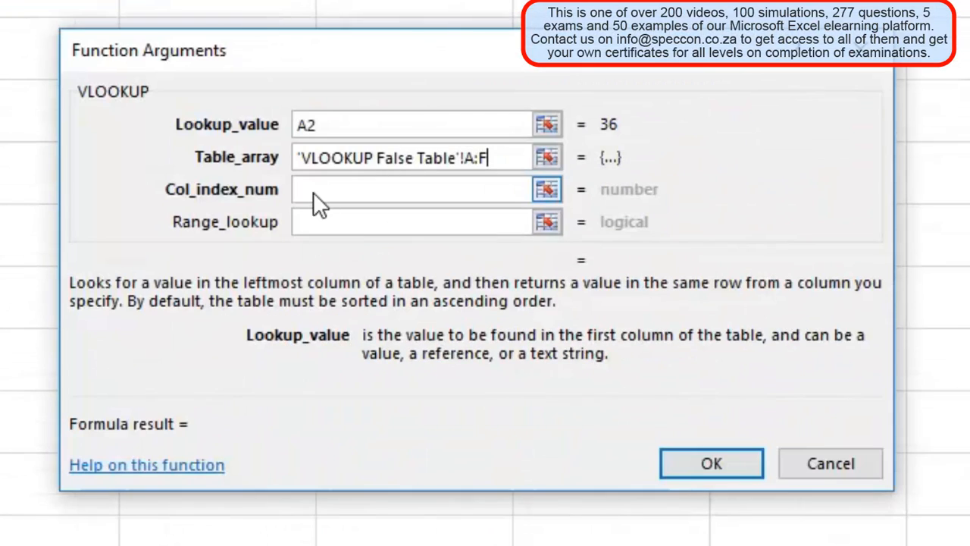
Complete the C2 VLOOKUP with column index 6 and range lookup 0
click(313, 192)
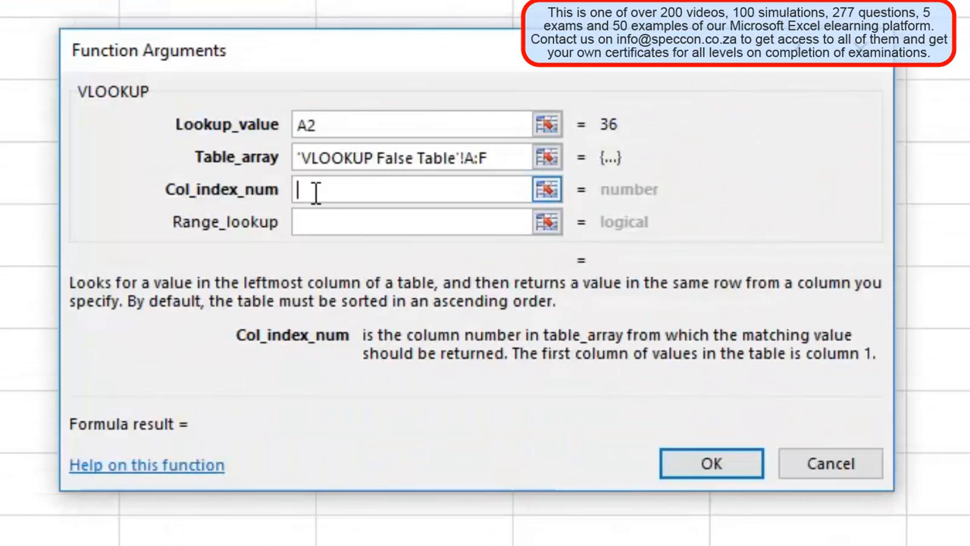
text(6)
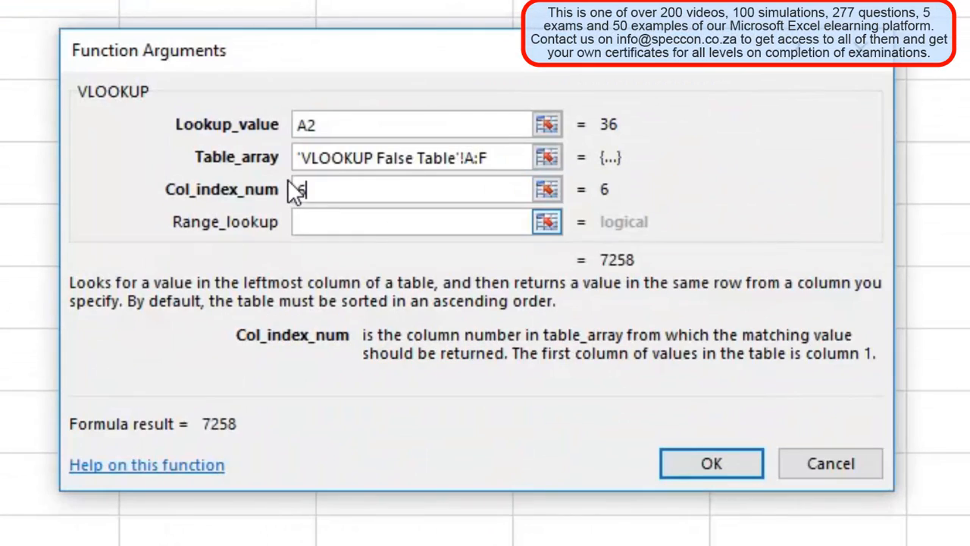
click(308, 219)
text(0)
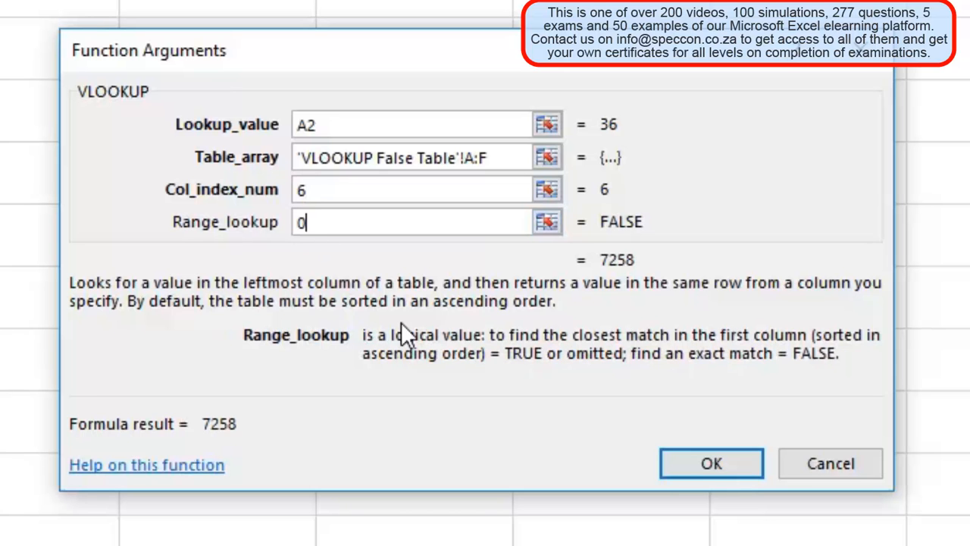
click(668, 472)
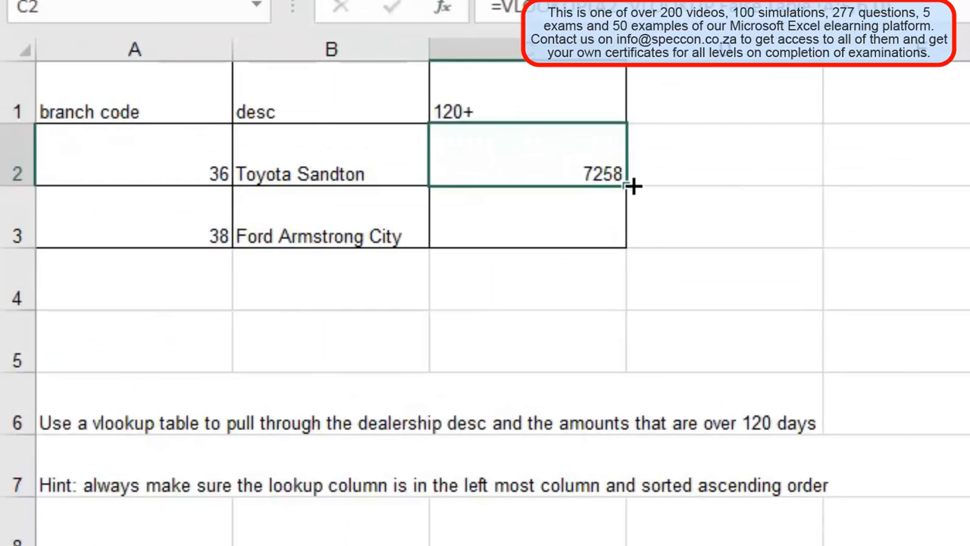
Copy the C2 lookup formula down to C3, apply Comma Style to both 120+ amounts, and check them against the lookup table
double_click(631, 185)
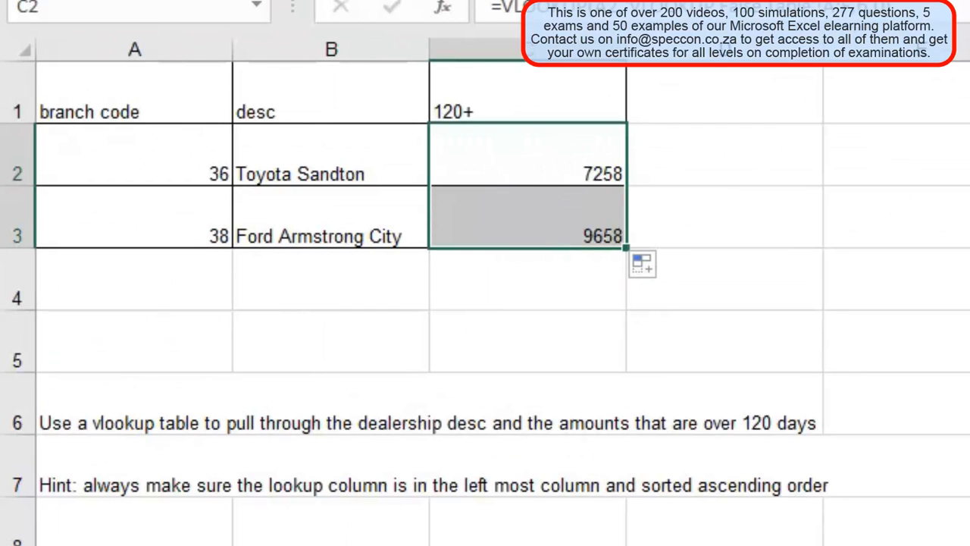
click(702, 1)
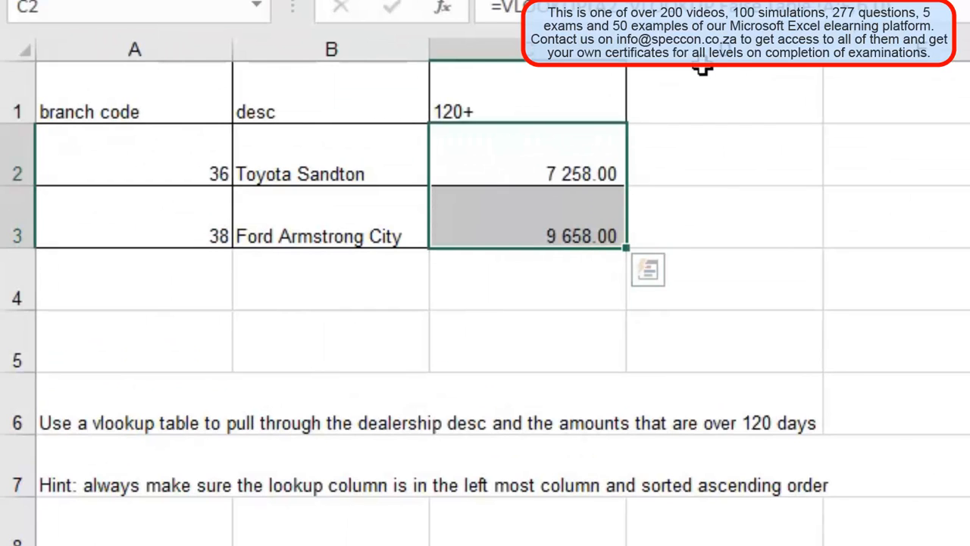
click(544, 168)
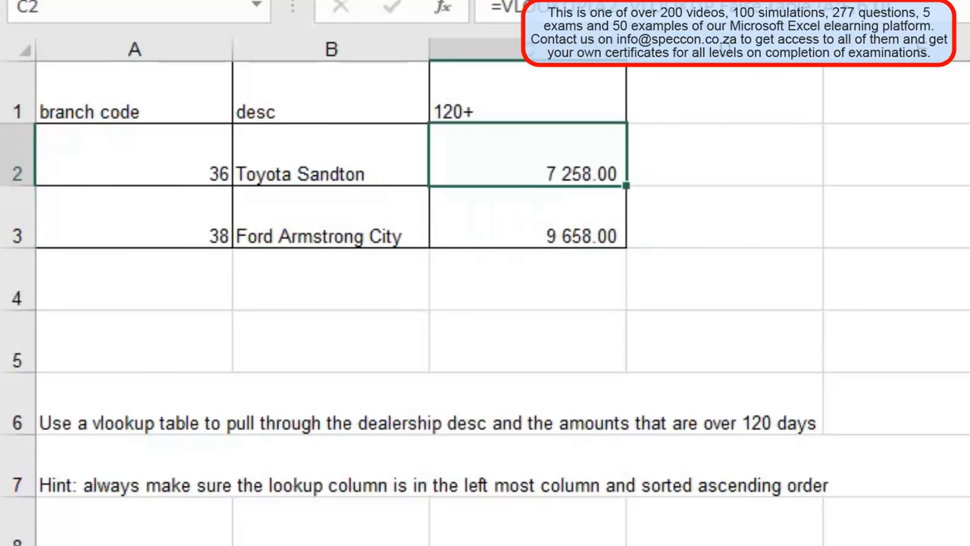
key(ctrl+Page_Down)
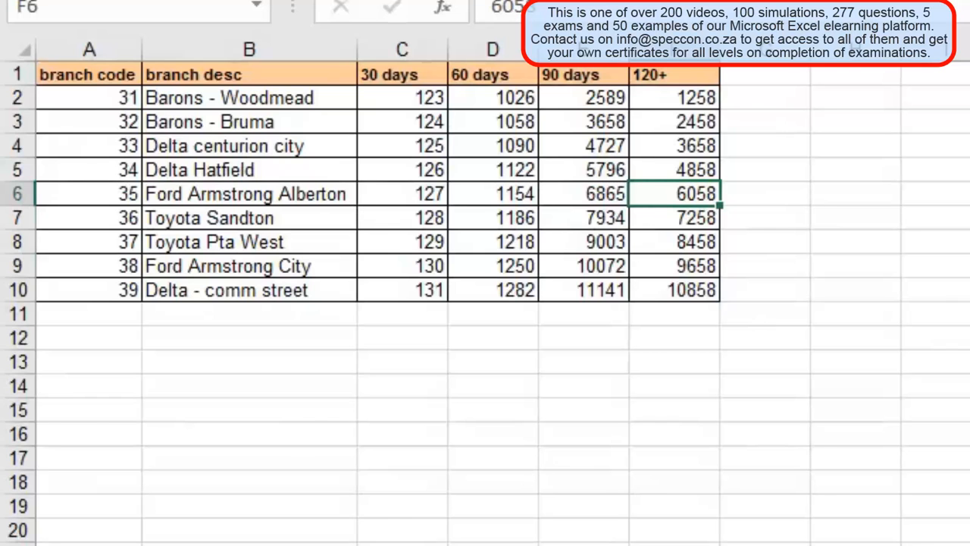
Switch to the sheet with the empty Age Analysis column and widen column B to fit the Days Overdue heading
key(ctrl+Page_Up)
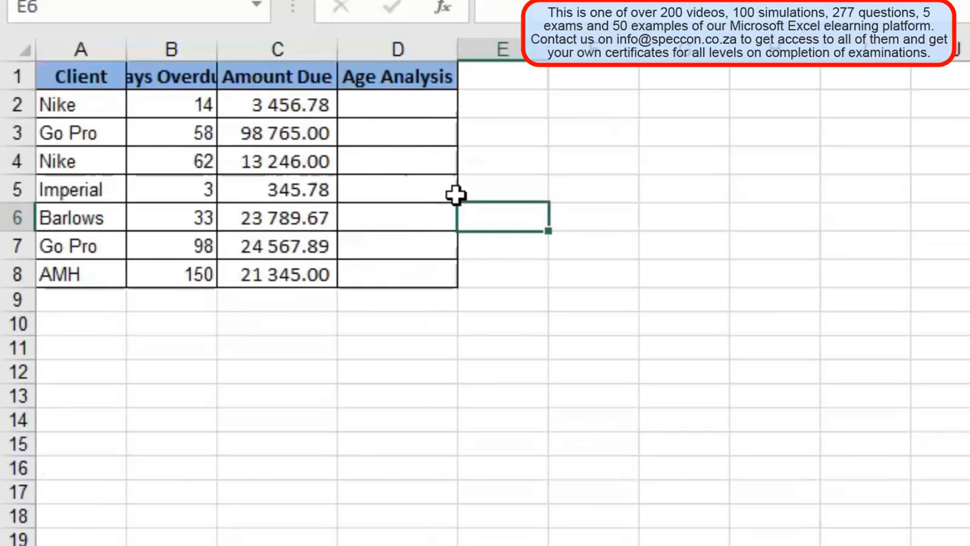
click(370, 106)
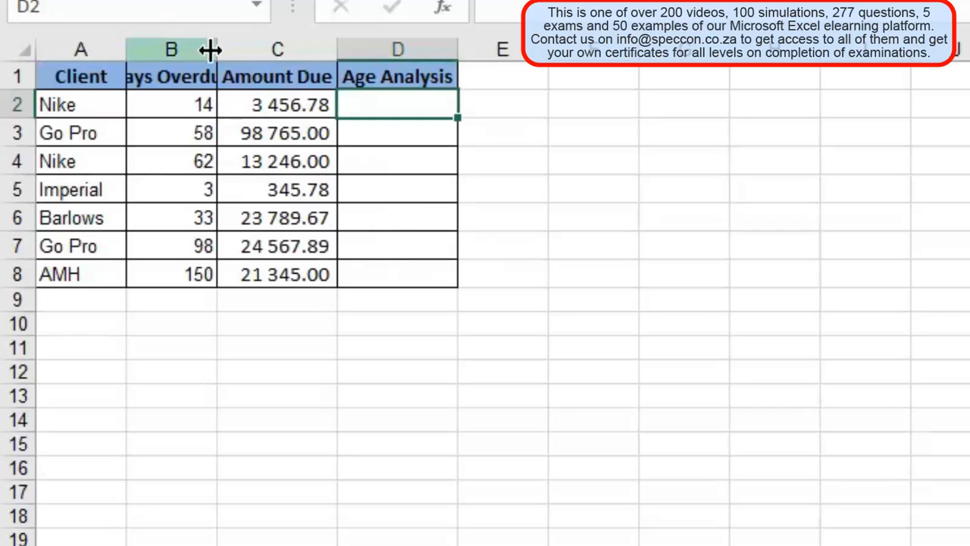
drag(218, 46, 313, 42)
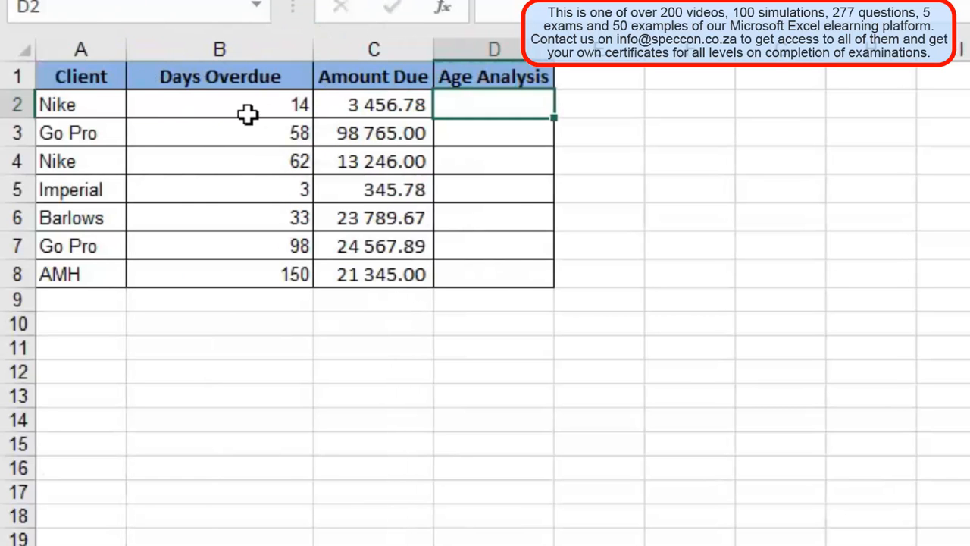
Review the clients' Days Overdue values that the age analysis has to classify
click(248, 113)
click(265, 160)
click(268, 190)
drag(280, 224, 286, 236)
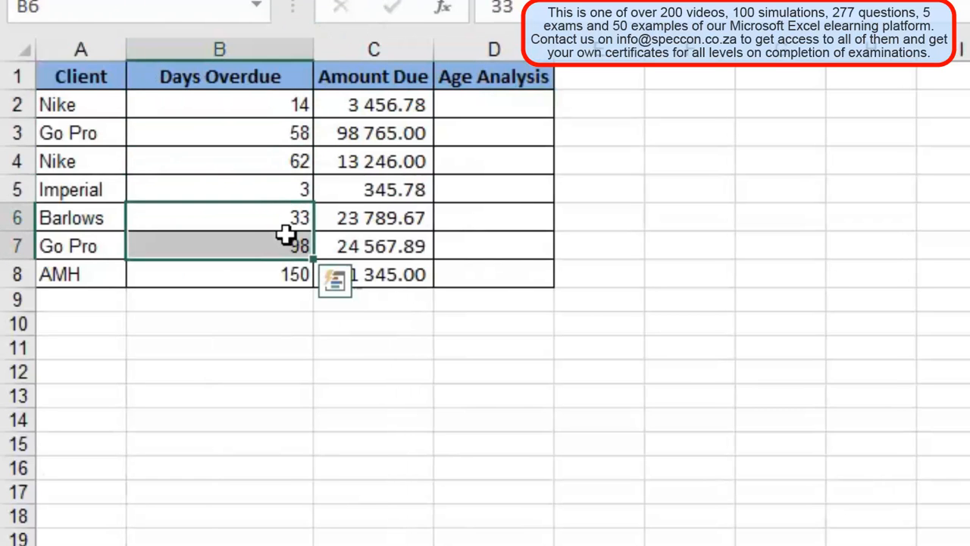
click(288, 241)
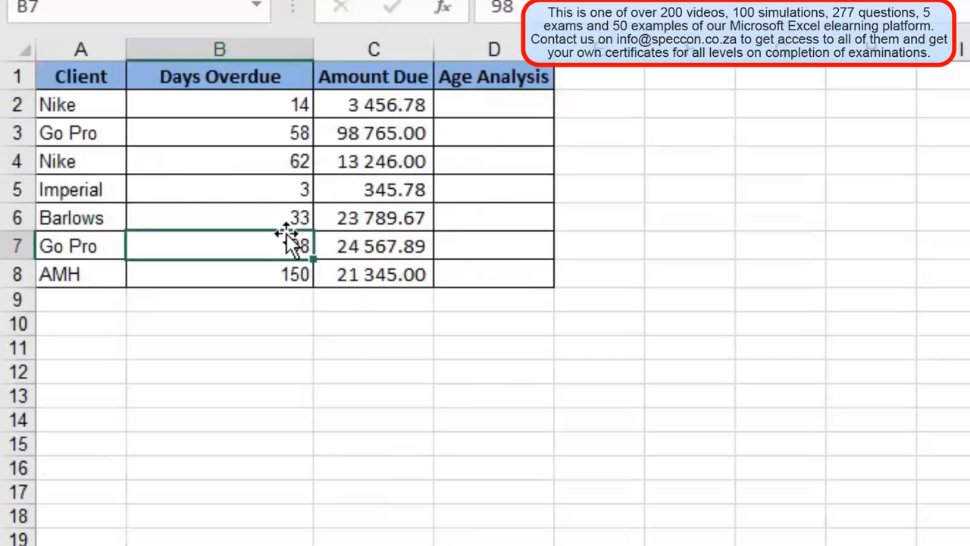
click(299, 103)
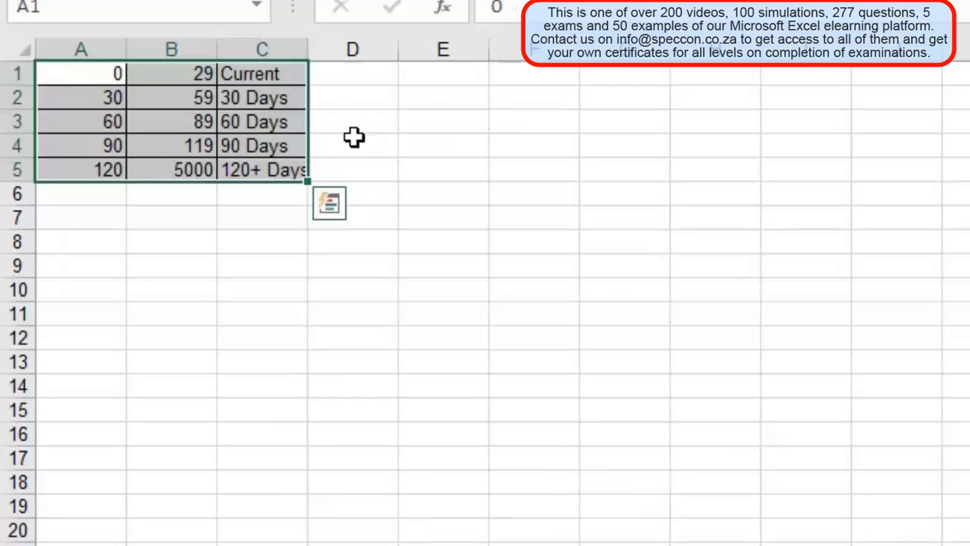
Go through the day ranges and their labels in the VLOOKUP True Table sheet, and widen column C to fit the labels
click(104, 73)
click(210, 74)
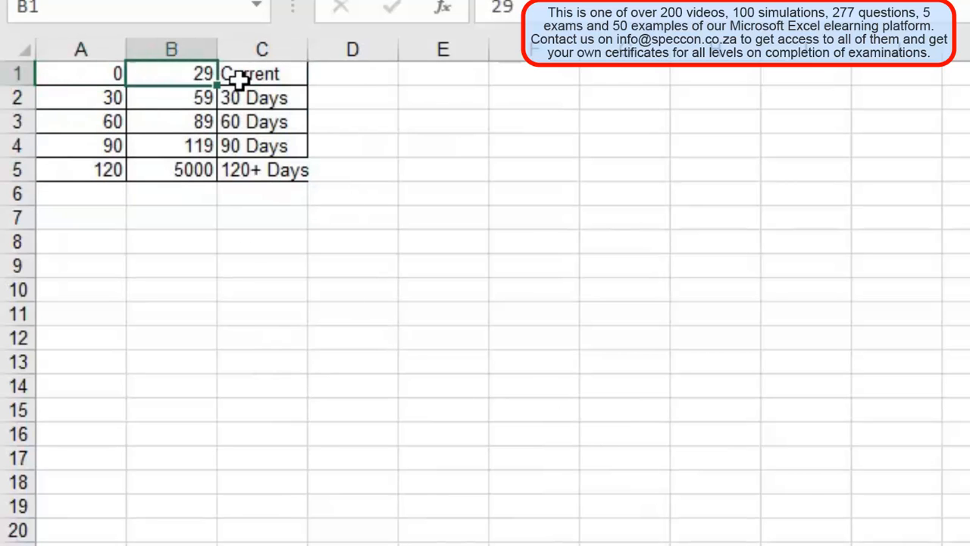
click(255, 75)
click(120, 98)
click(180, 97)
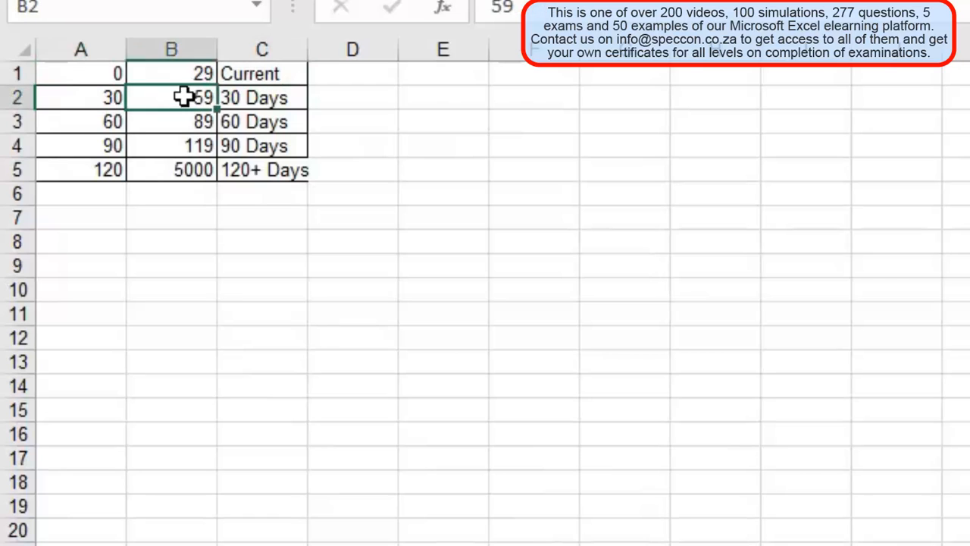
click(232, 98)
click(104, 122)
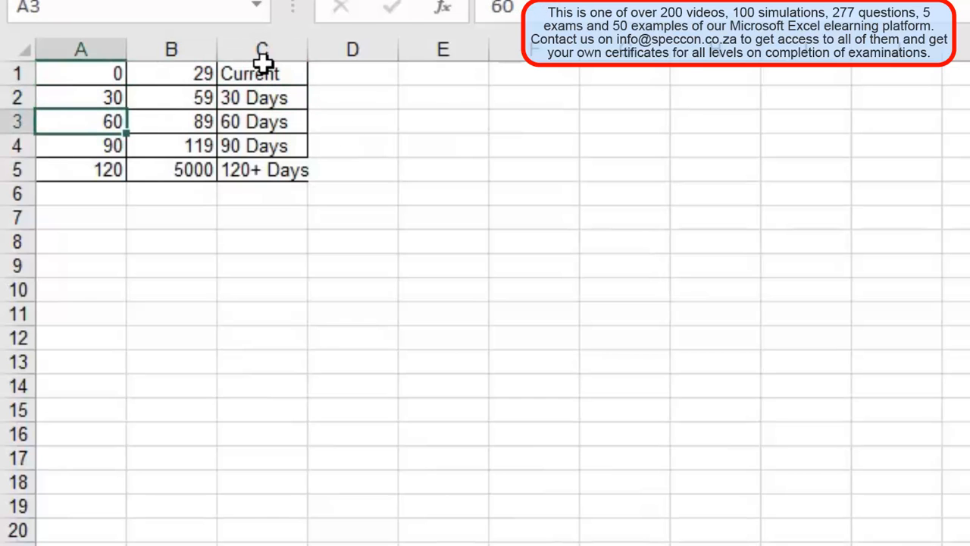
drag(317, 37, 394, 38)
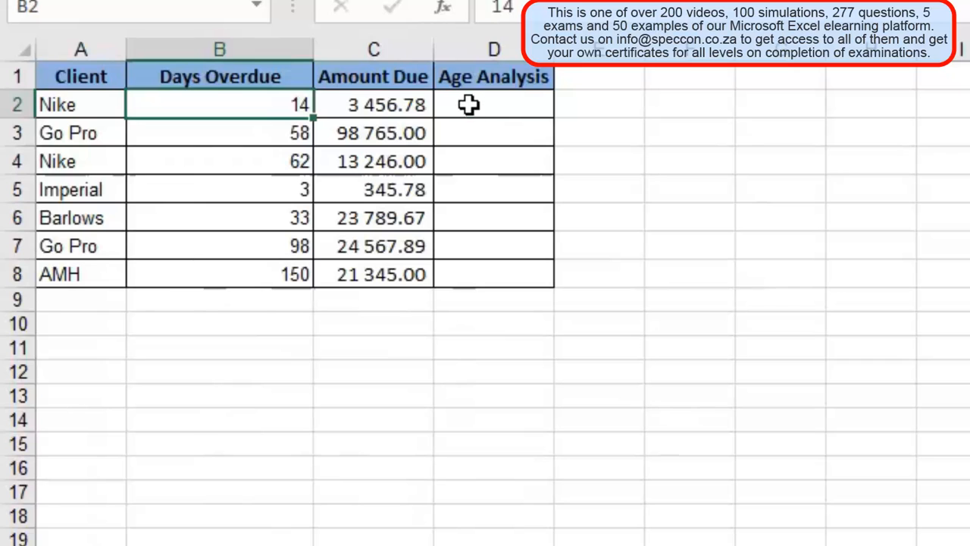
Compare the Days Overdue value in B2 with the lower and upper limits in columns A and B of the lookup table
click(468, 106)
click(289, 104)
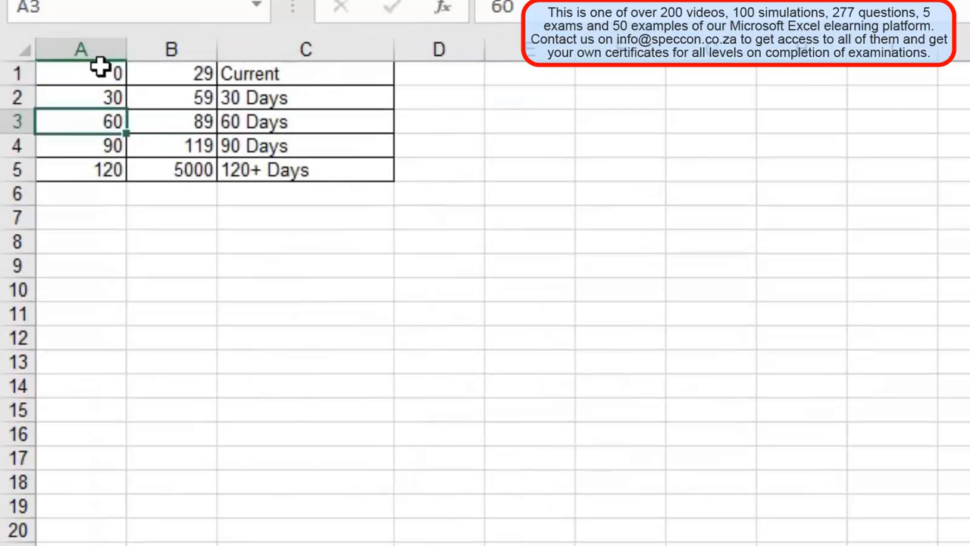
drag(101, 72, 129, 146)
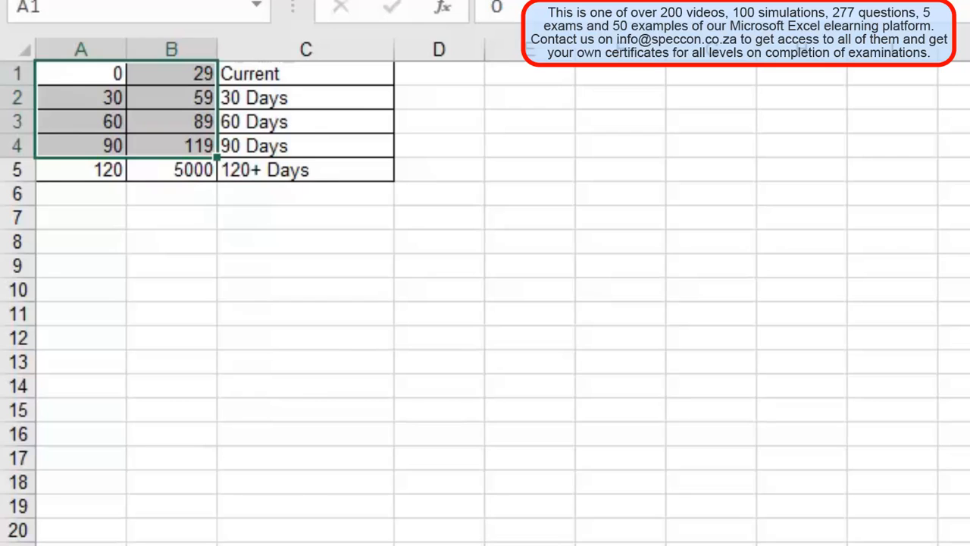
key(ctrl+Page_Up)
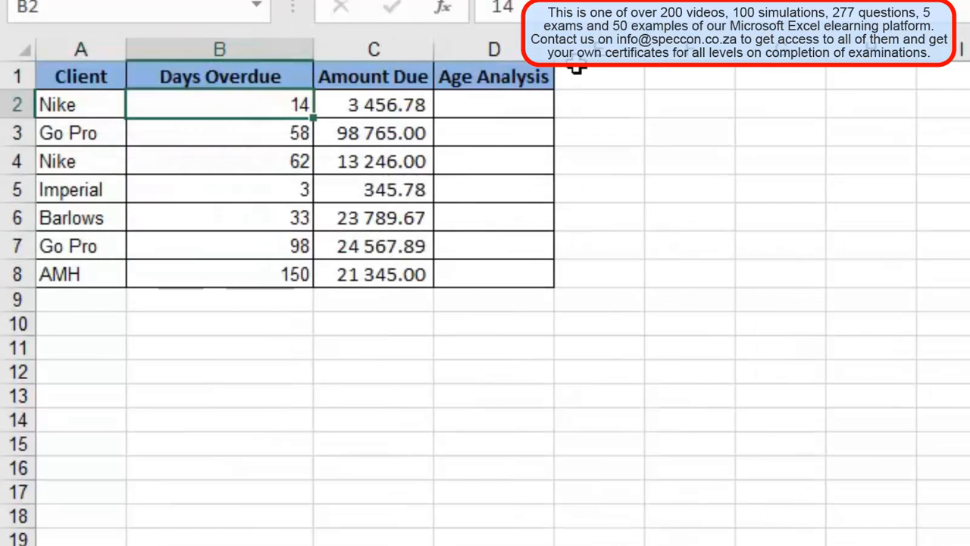
Start a VLOOKUP in D2 with lookup value B2 and table array 'VLOOKUP True Table'!A:C
double_click(526, 100)
text(=v)
double_click(554, 219)
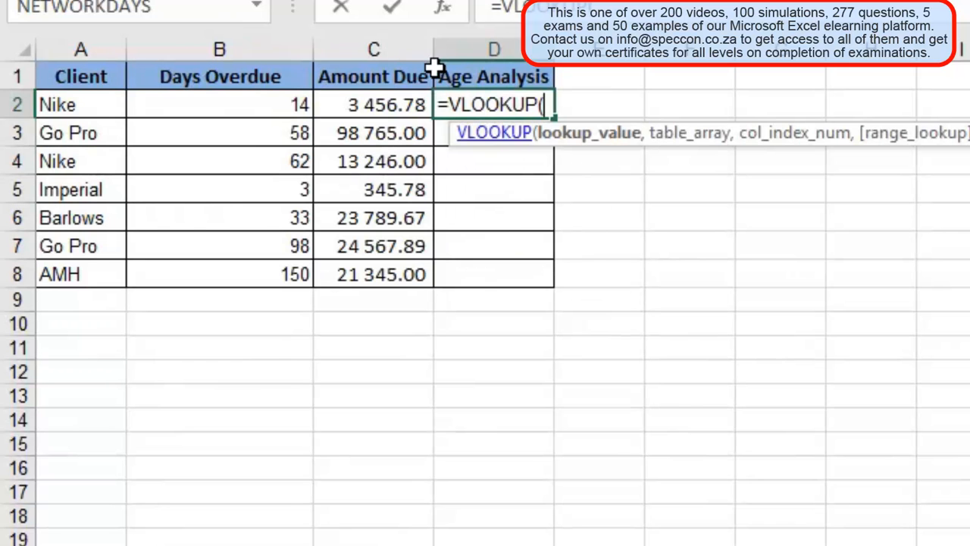
click(443, 9)
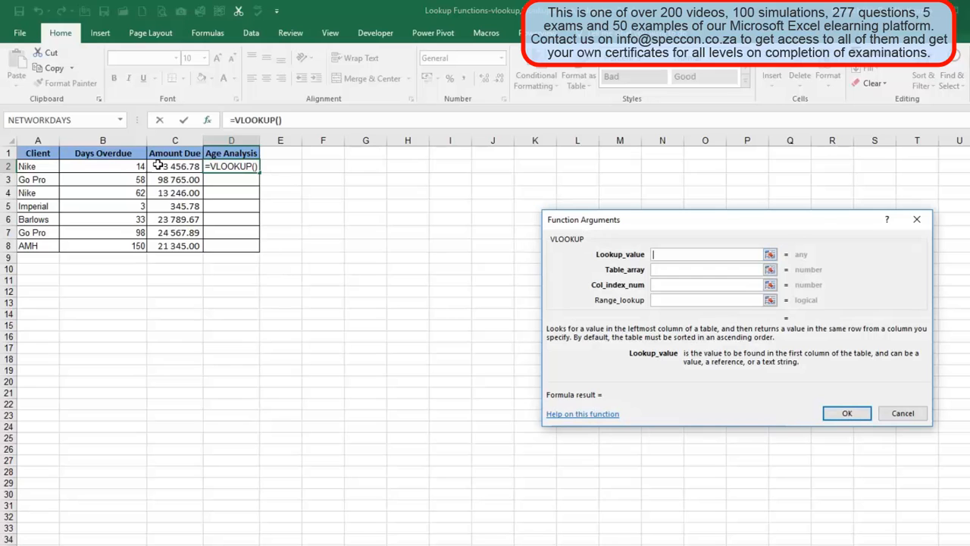
click(134, 167)
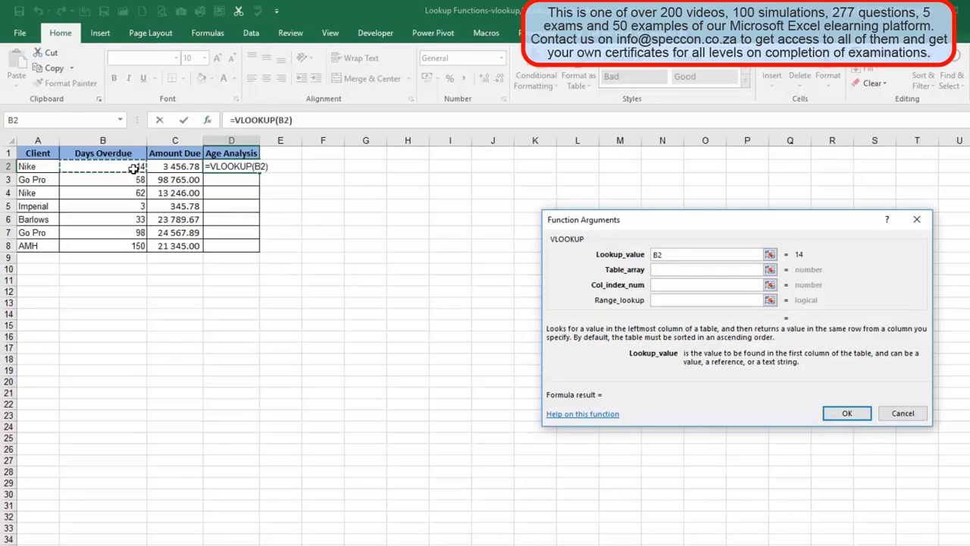
click(663, 271)
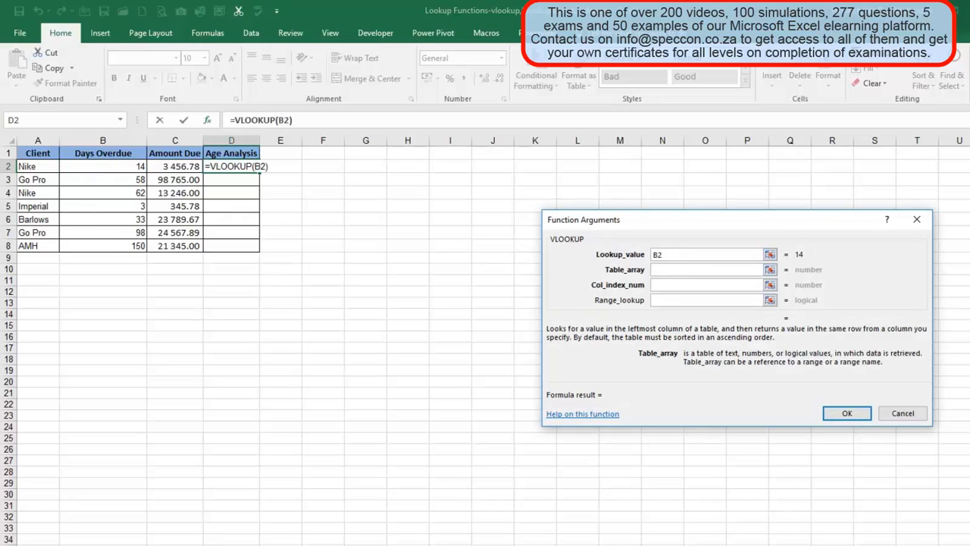
click(76, 544)
drag(51, 139, 137, 145)
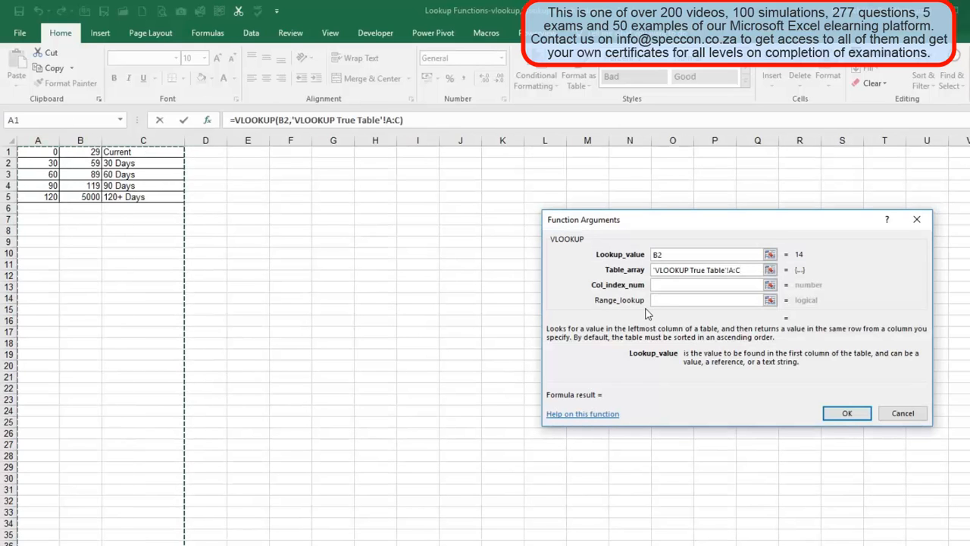
Complete the D2 VLOOKUP with column index 3 and range lookup 1
click(661, 284)
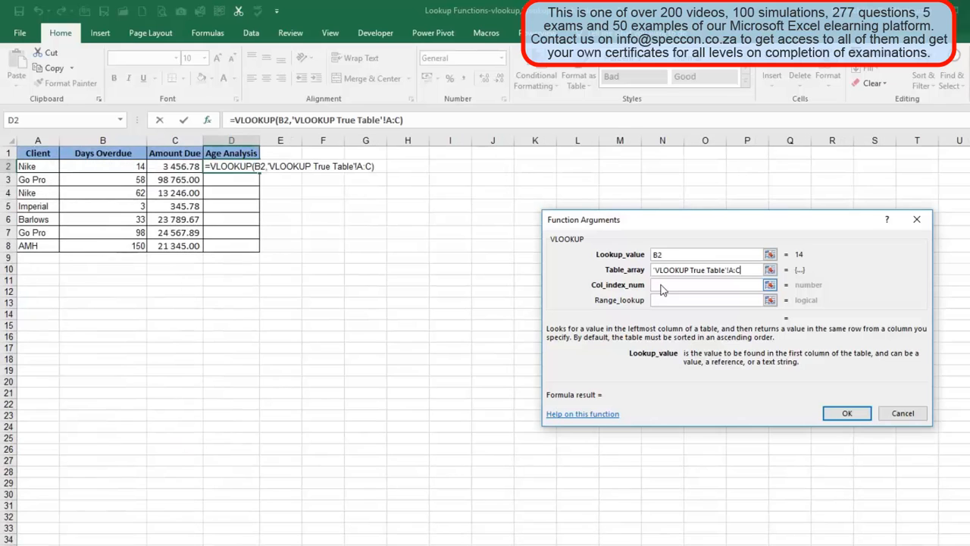
text(3)
click(656, 300)
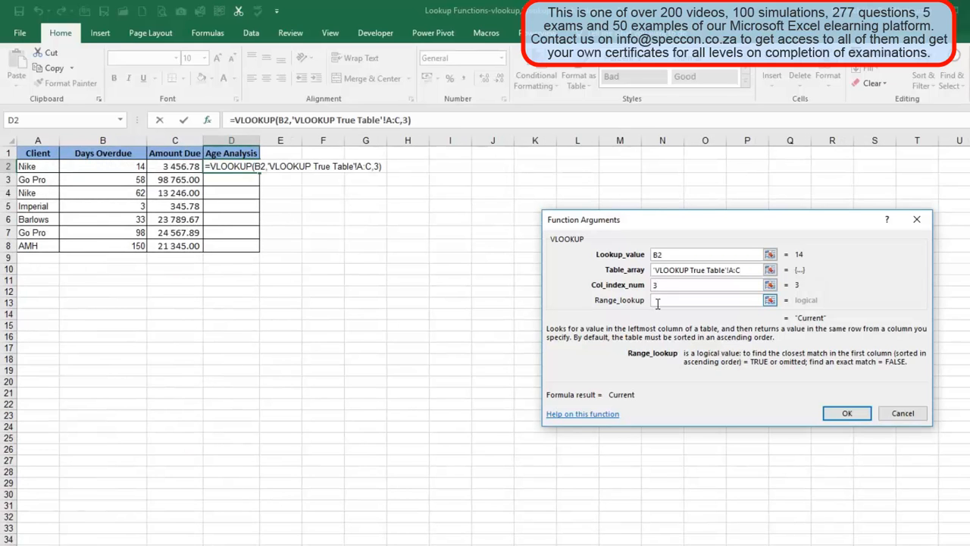
text(1)
click(841, 418)
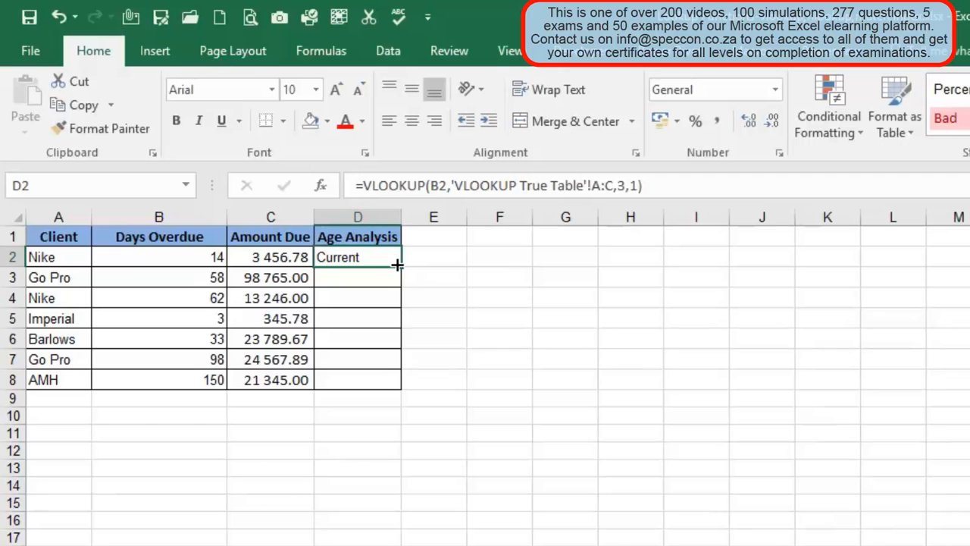
Copy the D2 formula down to D8 and check the age categories against the Days Overdue values
double_click(397, 264)
click(333, 257)
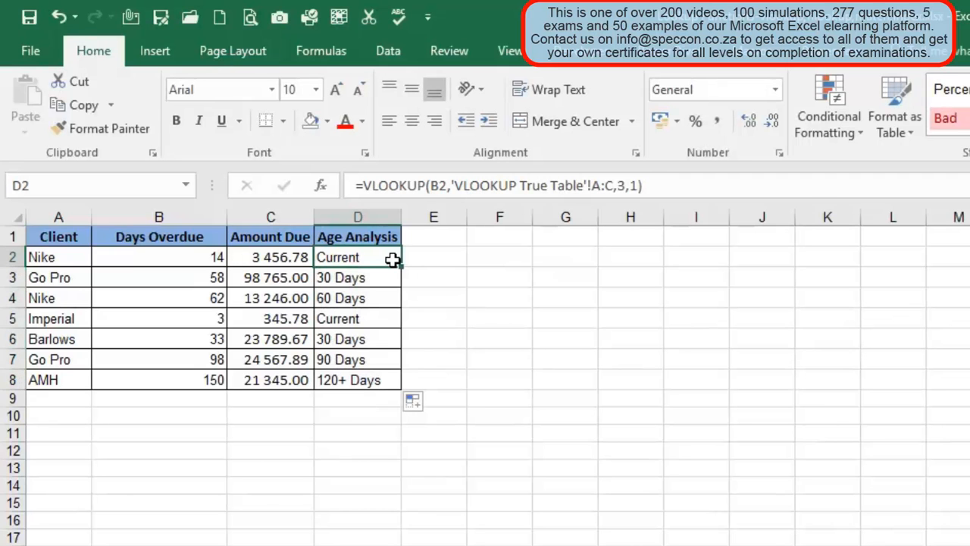
click(221, 278)
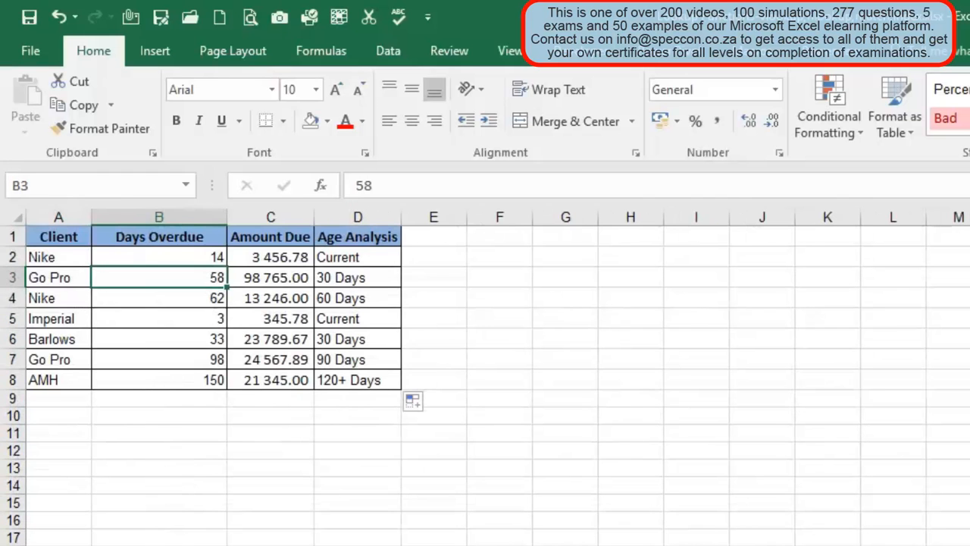
click(199, 299)
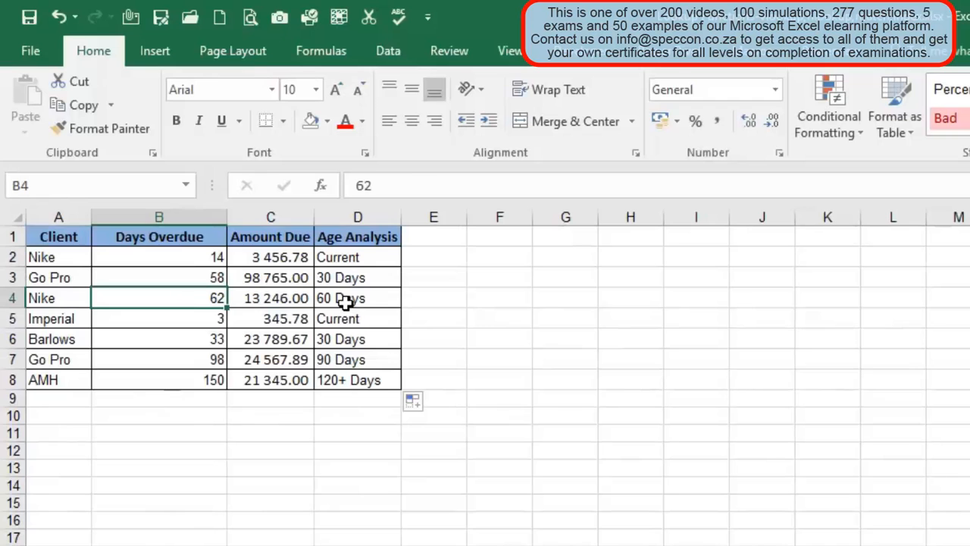
click(343, 301)
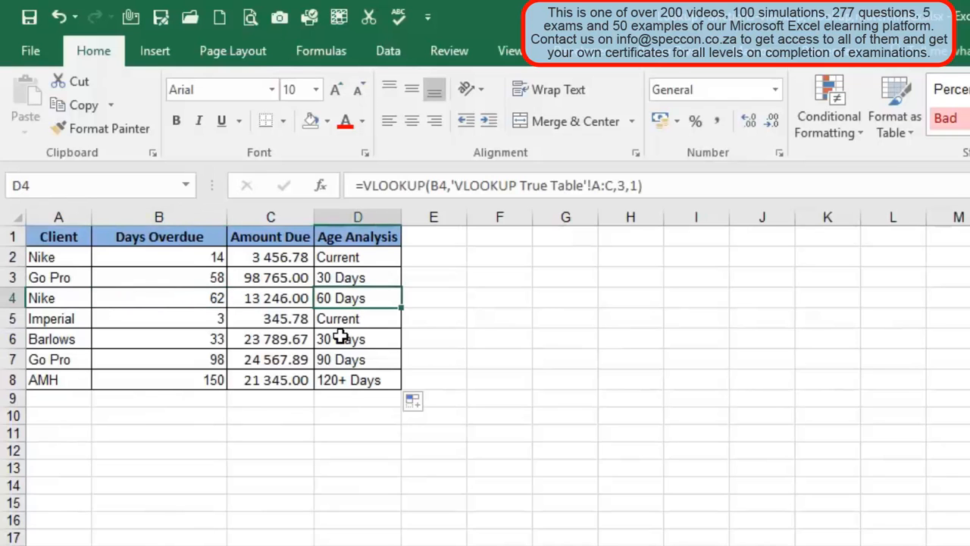